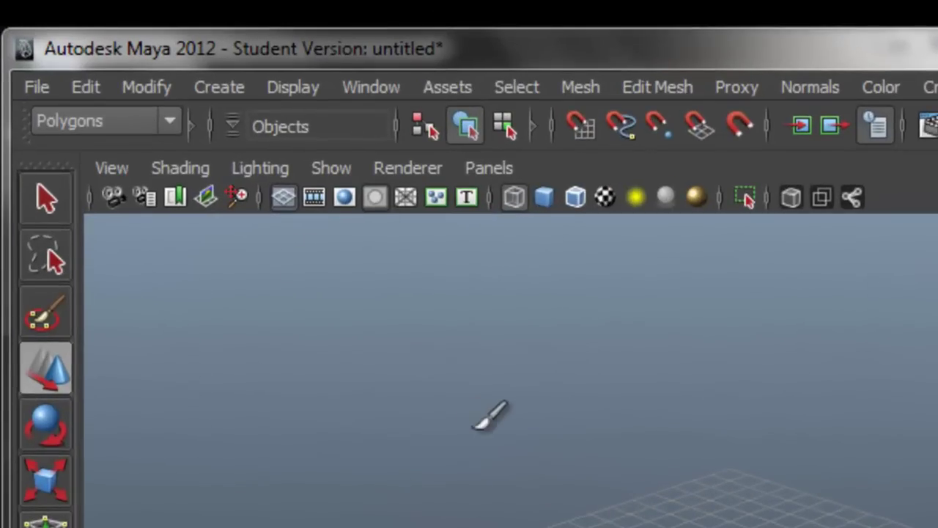
- Create a polygon cylinder, scale it down uniformly and adjust its height to the proportions of a can
{"action": "left_click", "coordinate": [221, 86]}
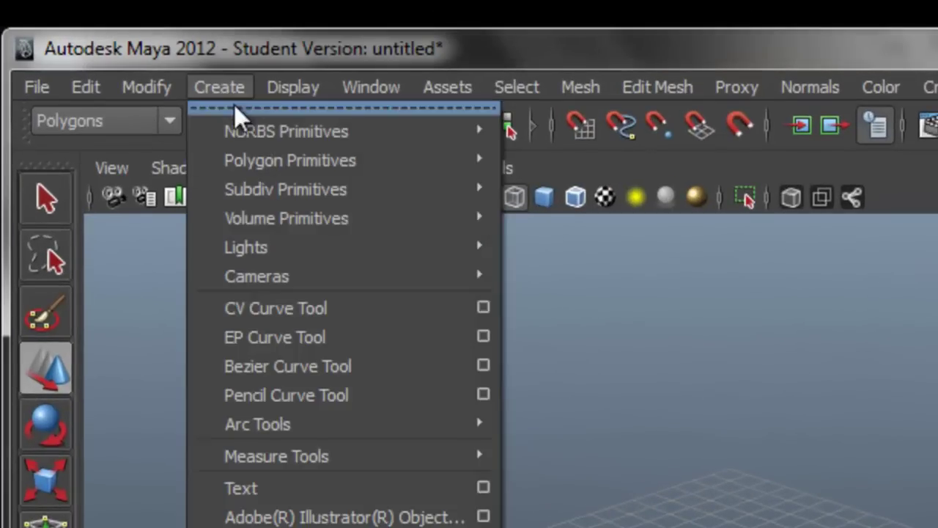
{"action": "mouse_move", "coordinate": [314, 163]}
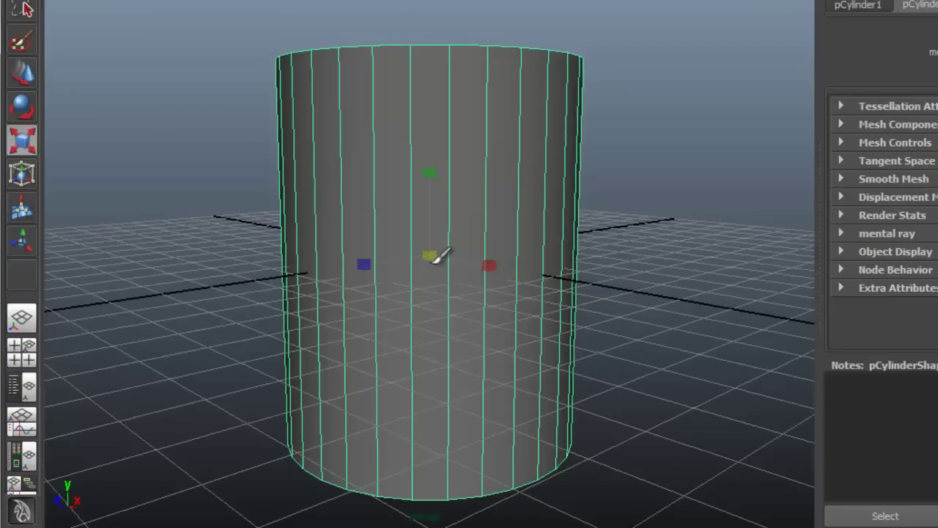
{"action": "key", "text": "r"}
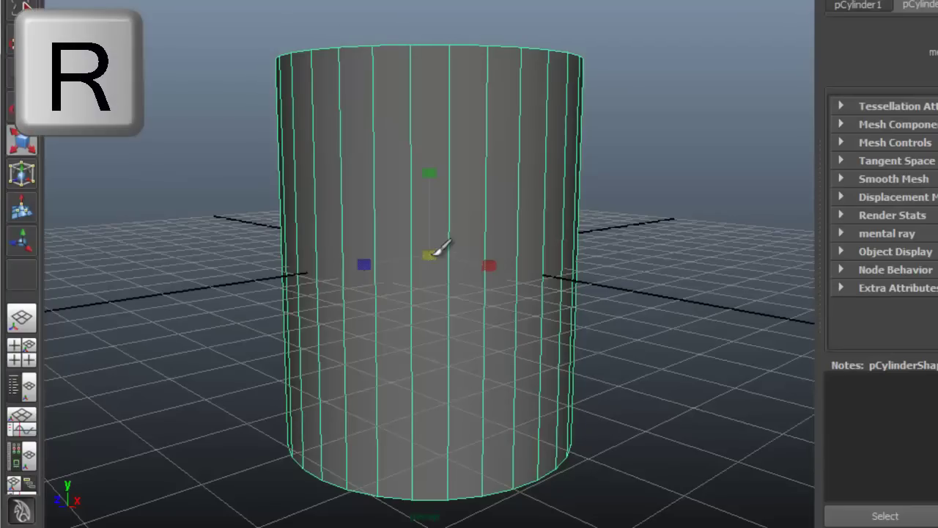
{"action": "left_click_drag", "start_coordinate": [442, 244], "coordinate": [411, 259]}
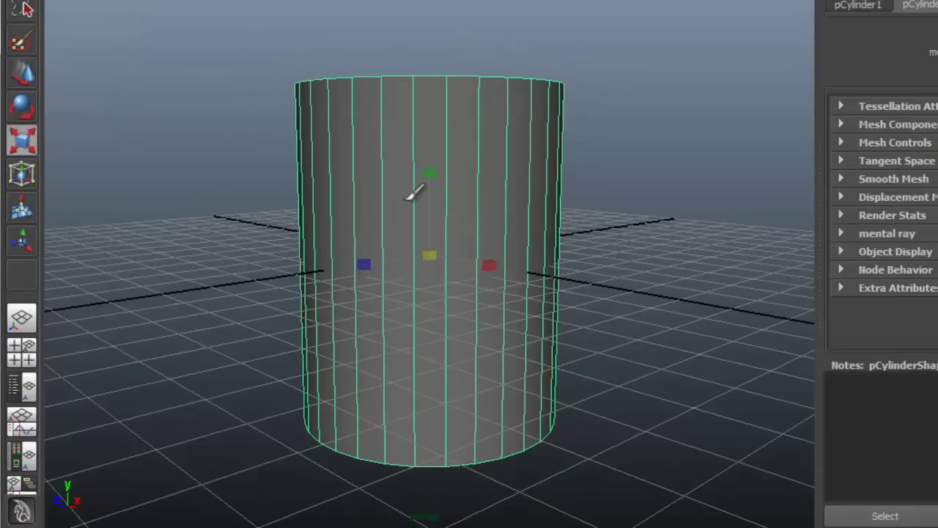
{"action": "mouse_move", "coordinate": [432, 174]}
{"action": "left_mouse_down"}
{"action": "mouse_move", "coordinate": [431, 160]}
{"action": "mouse_move", "coordinate": [430, 167]}
{"action": "left_mouse_up"}
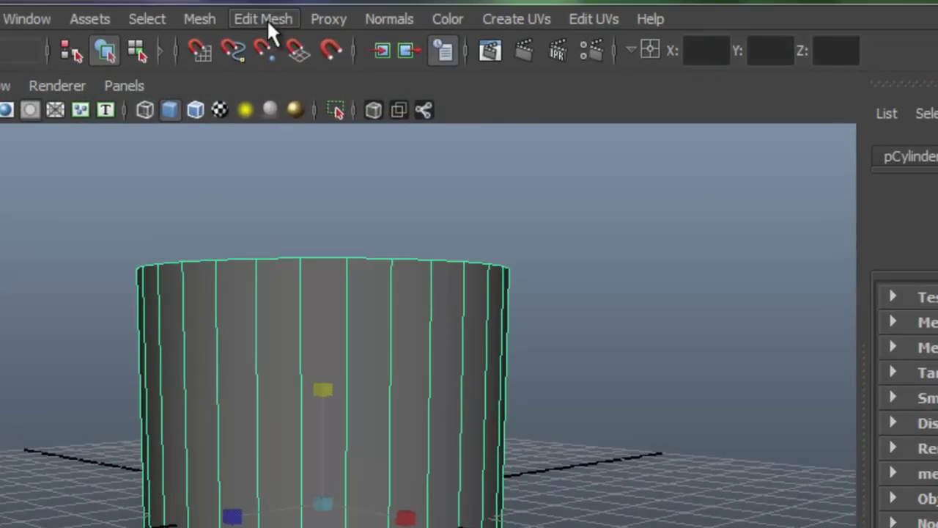
- Insert one edge loop just below the cylinder's top edge and another just above its bottom edge
{"action": "left_click", "coordinate": [267, 19]}
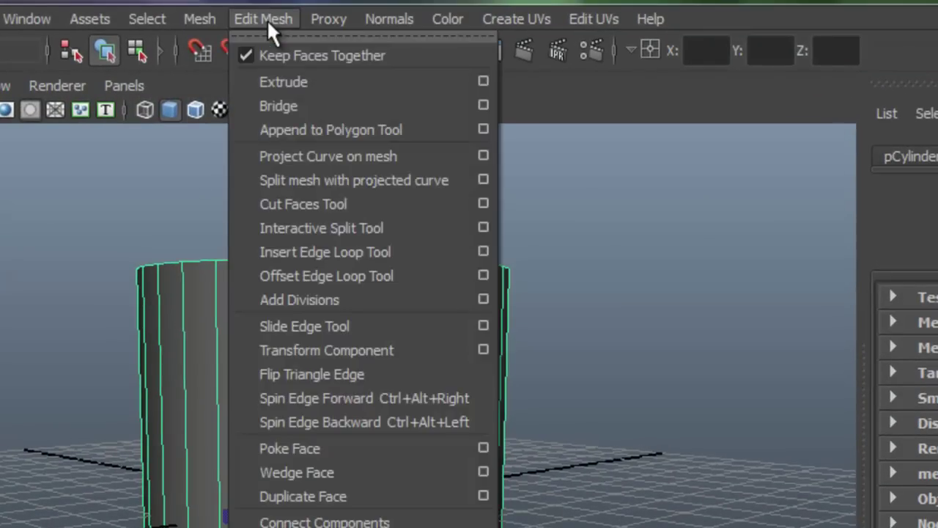
{"action": "left_click", "coordinate": [349, 250]}
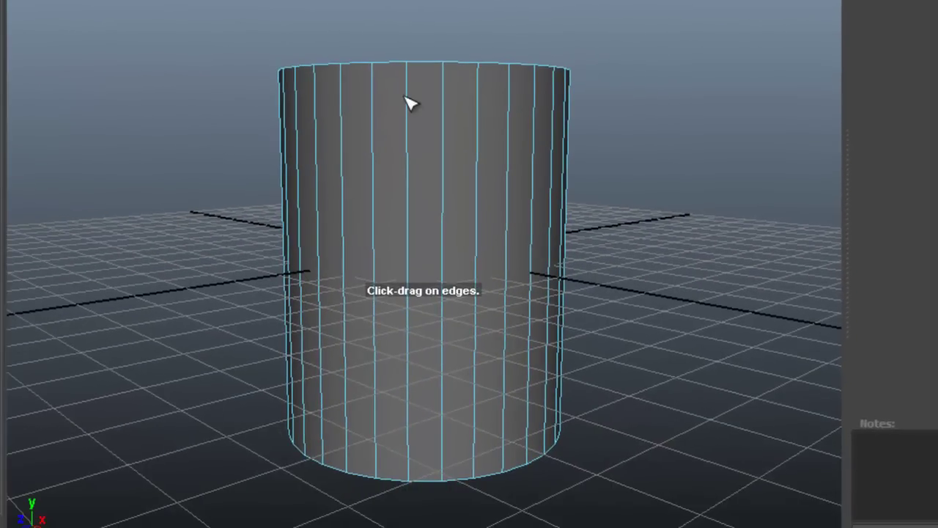
{"action": "left_click_drag", "start_coordinate": [408, 86], "coordinate": [409, 102]}
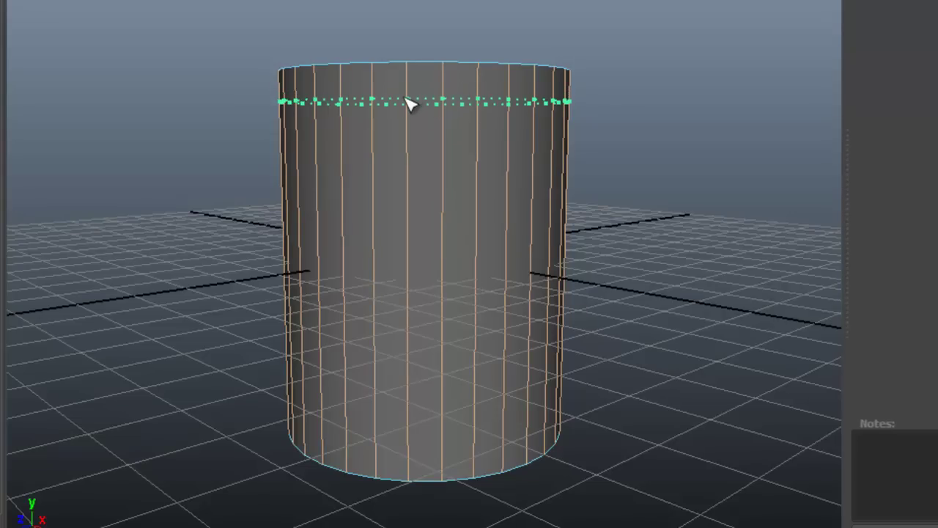
{"action": "left_click_drag", "start_coordinate": [416, 155], "coordinate": [416, 155]}
{"action": "left_click_drag", "start_coordinate": [415, 410], "coordinate": [415, 461]}
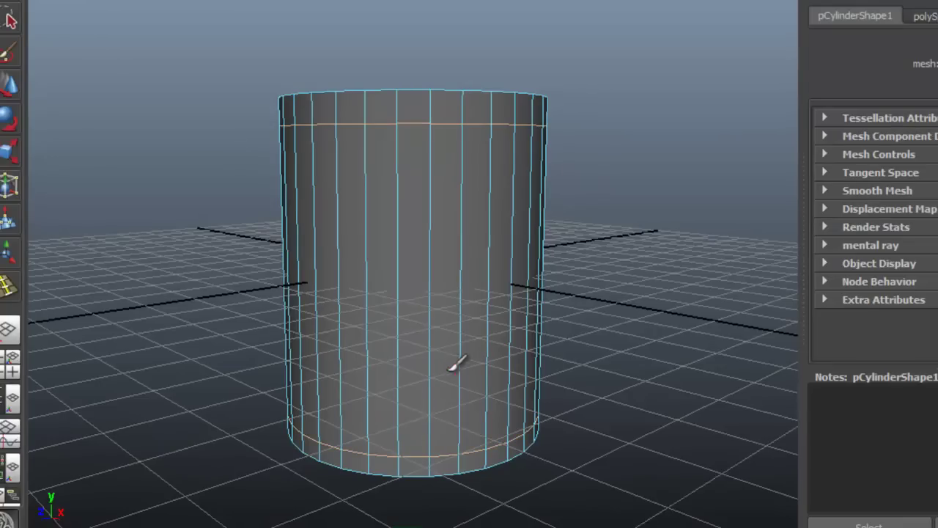
- Scale both new edge loops outward to bevel the can's ends, and move the upper loop slightly down
{"action": "key", "text": "r"}
{"action": "left_click_drag", "start_coordinate": [421, 271], "coordinate": [438, 273]}
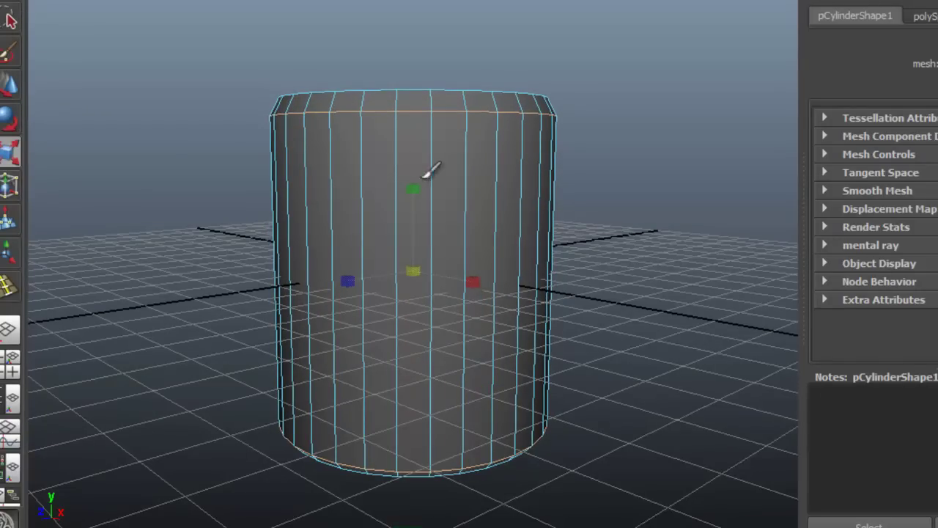
{"action": "double_click", "coordinate": [349, 109]}
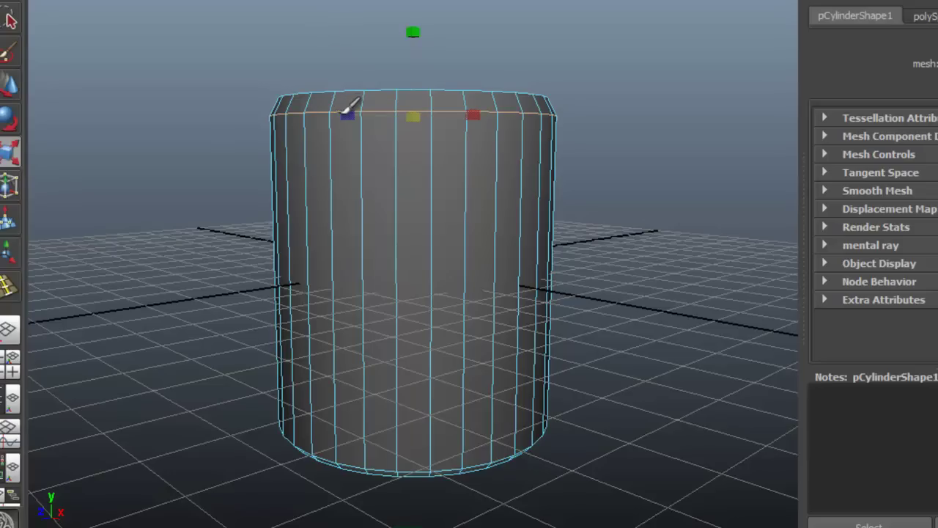
{"action": "key", "text": "w"}
{"action": "left_click_drag", "start_coordinate": [415, 46], "coordinate": [424, 63]}
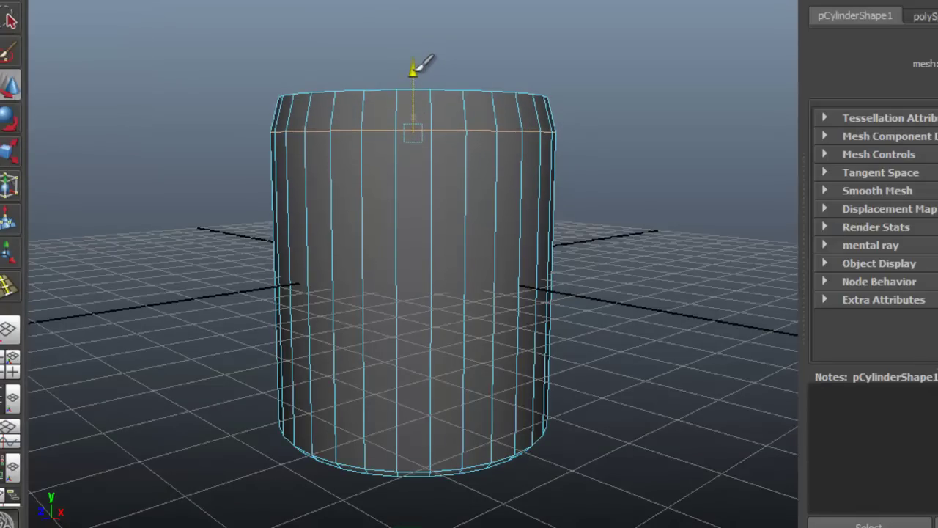
{"action": "left_click_drag", "start_coordinate": [424, 63], "coordinate": [420, 63]}
- Scale the top rim edge loop inward to narrow the can's shoulder
{"action": "double_click", "coordinate": [386, 88]}
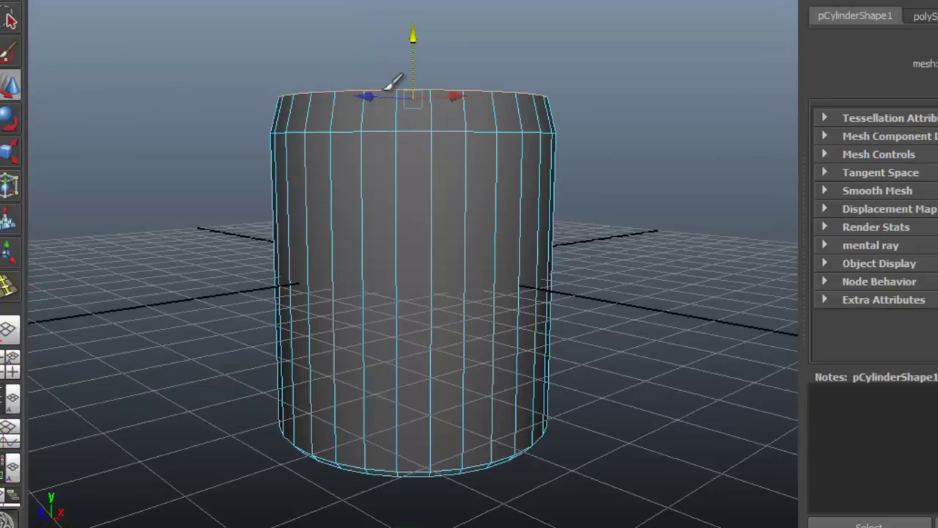
{"action": "key", "text": "r"}
{"action": "left_click_drag", "start_coordinate": [415, 97], "coordinate": [394, 102]}
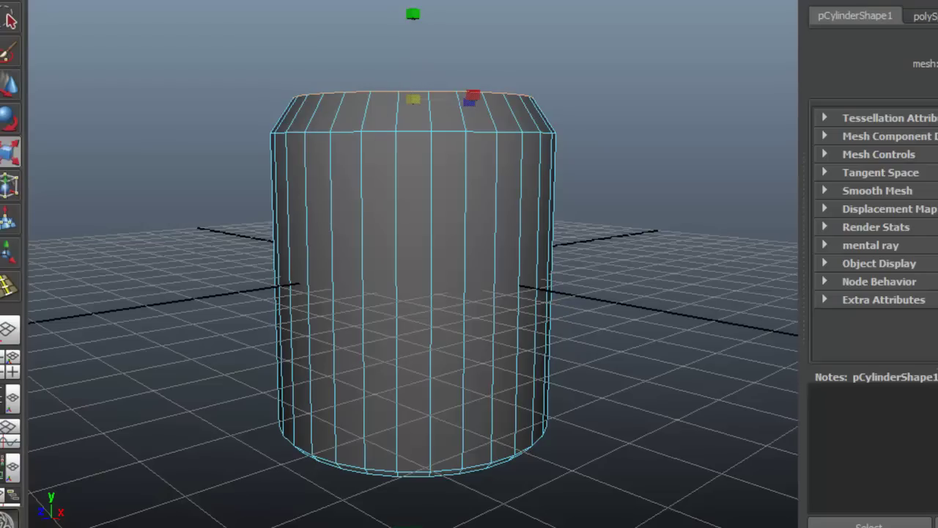
- Insert three edge loops across the top bevel, plus loops within and just above the bottom bevel
{"action": "key", "text": "g"}
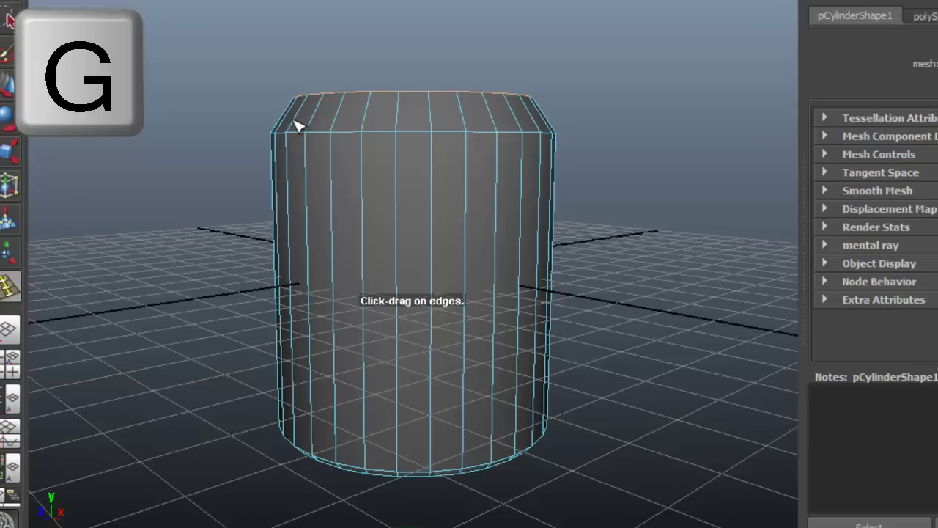
{"action": "left_click_drag", "start_coordinate": [297, 125], "coordinate": [306, 115]}
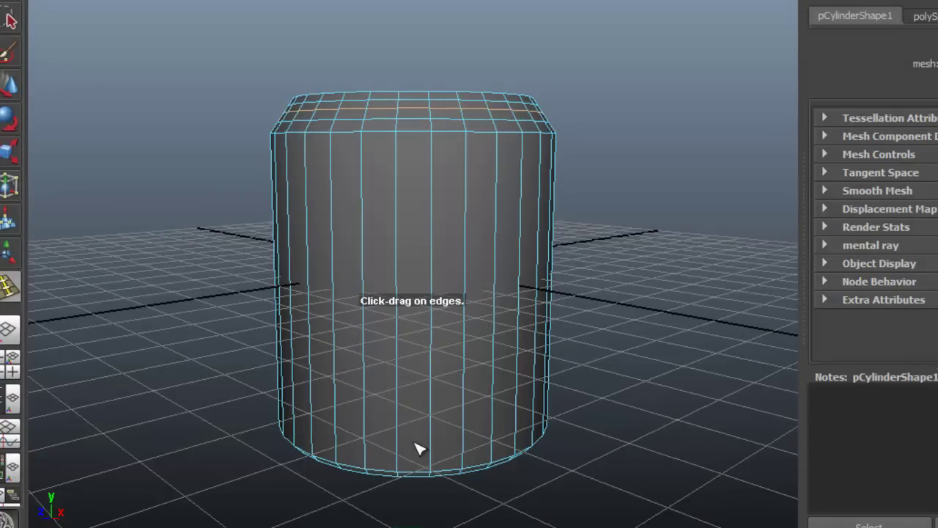
{"action": "left_click_drag", "start_coordinate": [415, 449], "coordinate": [416, 428], "text": "alt"}
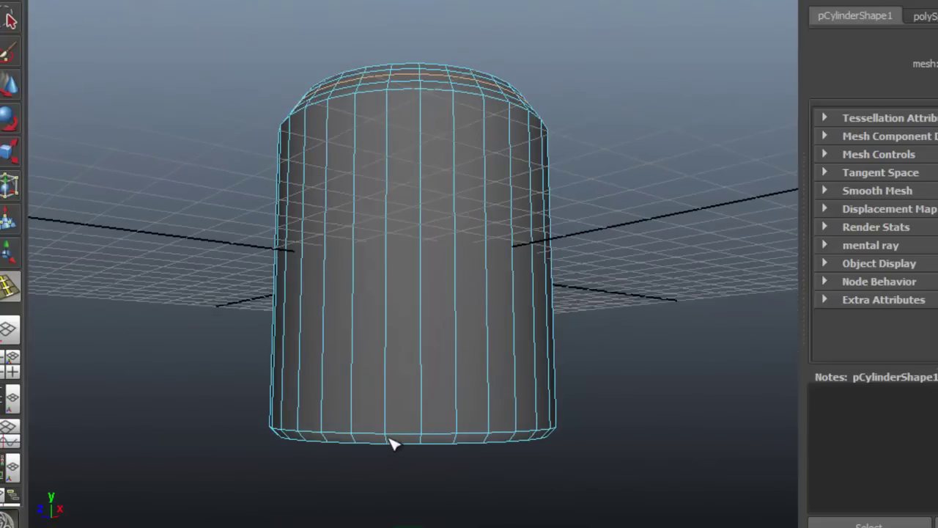
{"action": "left_click_drag", "start_coordinate": [388, 428], "coordinate": [391, 440]}
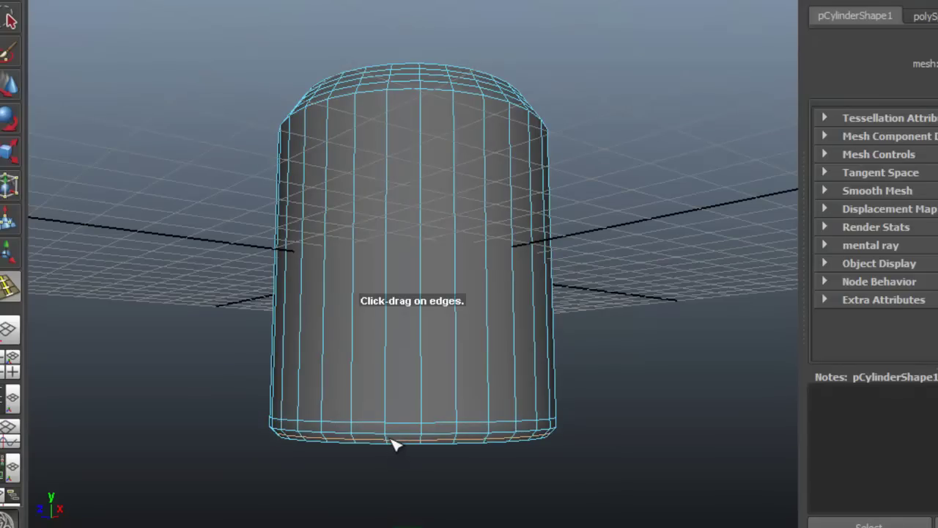
- Scale the top rim's two uppermost edge loops outward and the loop beneath them inward to form a neck
{"action": "key", "text": "w"}
{"action": "left_click_drag", "start_coordinate": [449, 224], "coordinate": [455, 256], "text": "alt"}
{"action": "scroll", "coordinate": [416, 137], "scroll_direction": "up", "scroll_amount": 5}
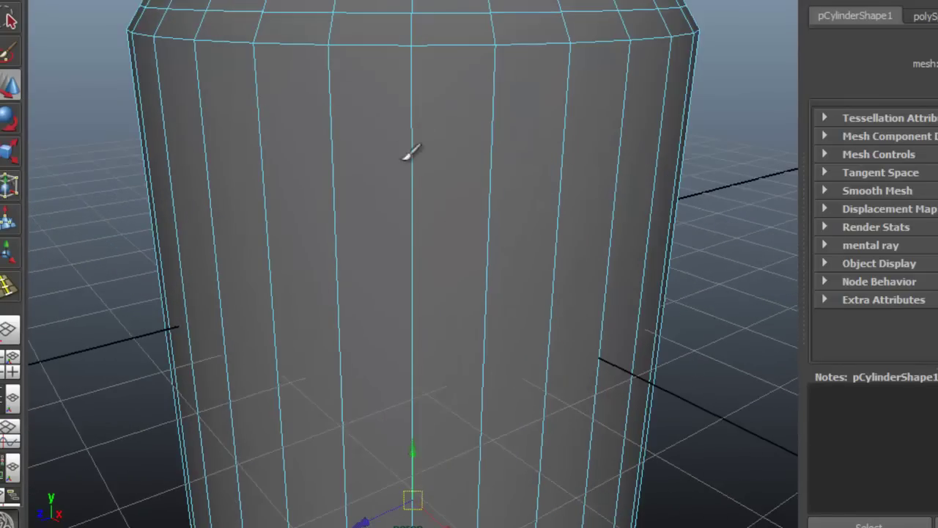
{"action": "scroll", "coordinate": [411, 152], "scroll_direction": "down", "scroll_amount": 3}
{"action": "scroll", "coordinate": [408, 116], "scroll_direction": "up", "scroll_amount": 3}
{"action": "middle_click_drag", "start_coordinate": [408, 115], "coordinate": [418, 272], "text": "alt"}
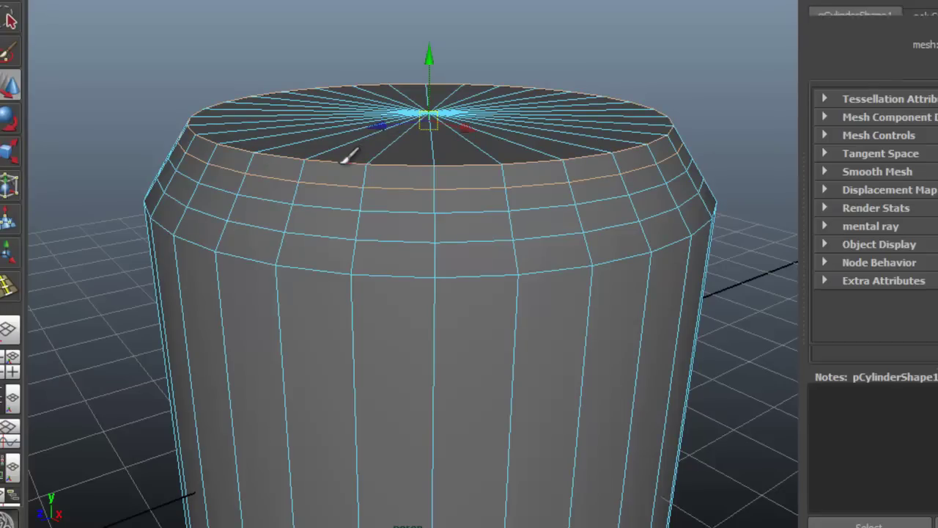
{"action": "key", "text": "r"}
{"action": "left_click_drag", "start_coordinate": [434, 116], "coordinate": [453, 127]}
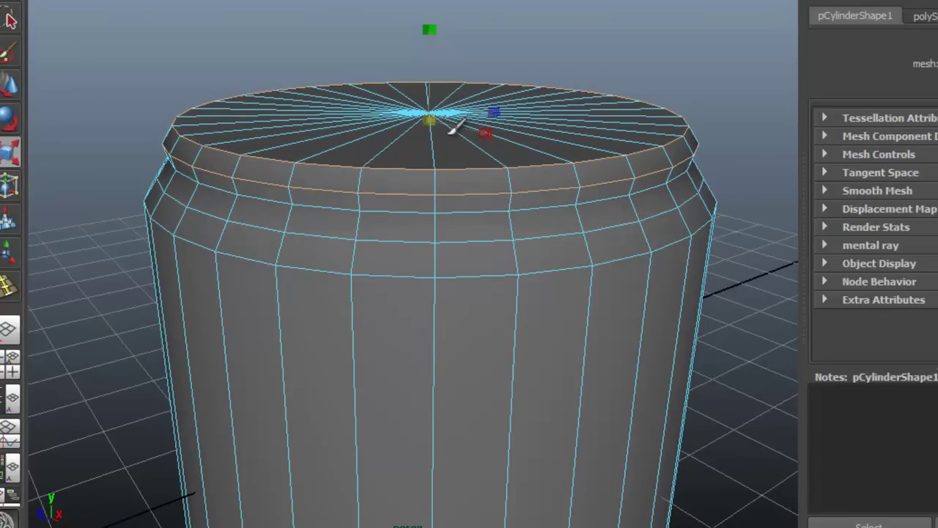
{"action": "double_click", "coordinate": [423, 212]}
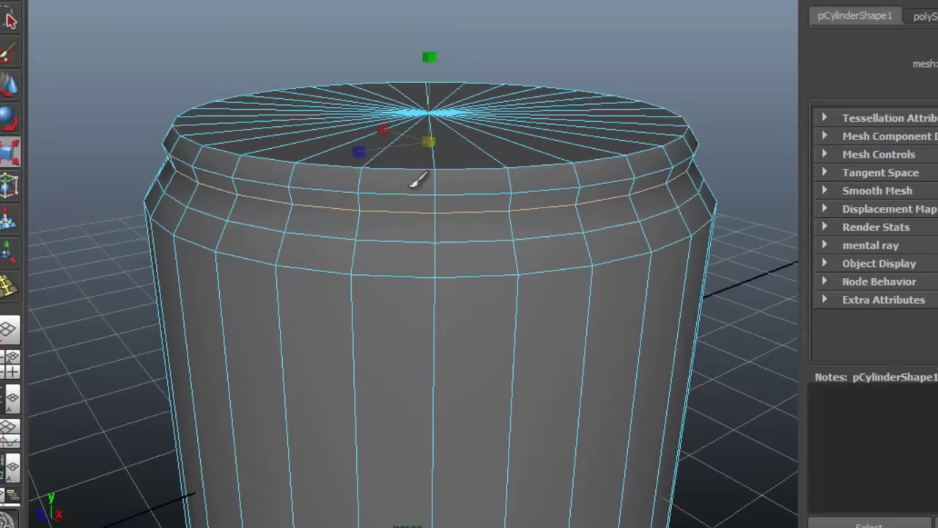
{"action": "left_click_drag", "start_coordinate": [440, 136], "coordinate": [420, 146]}
- Move the edge loops around the top rim slightly down to tighten the lip above the neck
{"action": "double_click", "coordinate": [220, 141]}
{"action": "double_click", "coordinate": [391, 177]}
{"action": "key", "text": "w"}
{"action": "left_click_drag", "start_coordinate": [423, 94], "coordinate": [423, 104]}
{"action": "double_click", "coordinate": [398, 145]}
{"action": "left_click_drag", "start_coordinate": [423, 69], "coordinate": [428, 81]}
- Select the two lowest edge loops at the can's bottom, scale them inward and move them down
{"action": "left_click_drag", "start_coordinate": [506, 289], "coordinate": [433, 281], "text": "alt"}
{"action": "scroll", "coordinate": [432, 282], "scroll_direction": "down", "scroll_amount": 1}
{"action": "middle_click_drag", "start_coordinate": [462, 320], "coordinate": [469, 215], "text": "alt"}
{"action": "scroll", "coordinate": [470, 216], "scroll_direction": "up", "scroll_amount": 2}
{"action": "middle_click_drag", "start_coordinate": [484, 410], "coordinate": [506, 220], "text": "alt"}
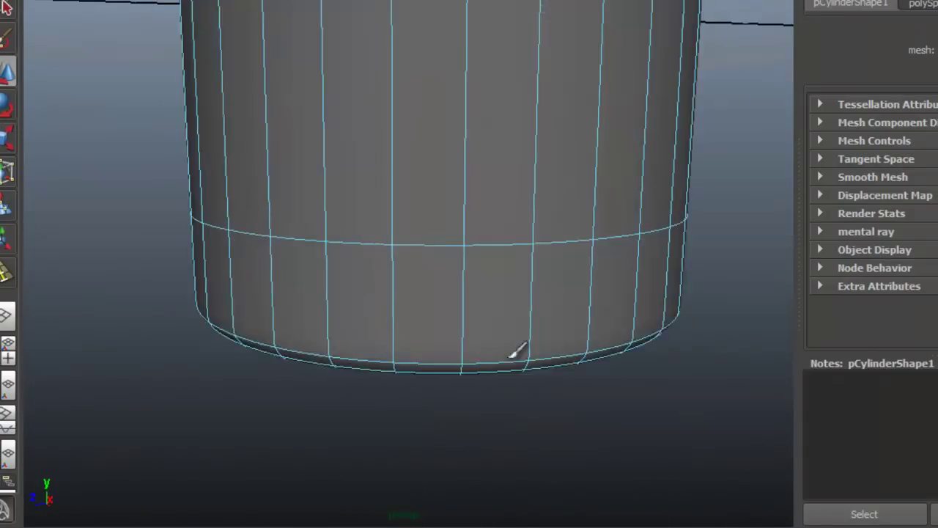
{"action": "left_click_drag", "start_coordinate": [509, 356], "coordinate": [442, 287], "text": "alt"}
{"action": "double_click", "coordinate": [442, 288]}
{"action": "scroll", "coordinate": [513, 278], "scroll_direction": "down", "scroll_amount": 1}
{"action": "double_click", "coordinate": [573, 273], "text": "shift"}
{"action": "left_click_drag", "start_coordinate": [574, 272], "coordinate": [561, 299], "text": "alt"}
{"action": "key", "text": "r"}
{"action": "left_click_drag", "start_coordinate": [441, 306], "coordinate": [409, 308]}
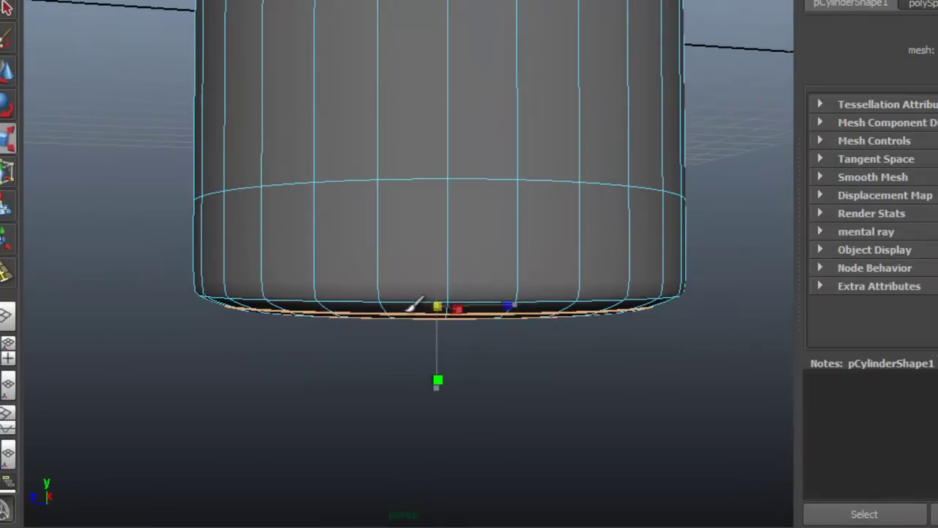
{"action": "key", "text": "w"}
{"action": "left_click_drag", "start_coordinate": [439, 243], "coordinate": [439, 259]}
- Scale the selected edge loop at the can's base inward and move it slightly up
{"action": "double_click", "coordinate": [398, 329]}
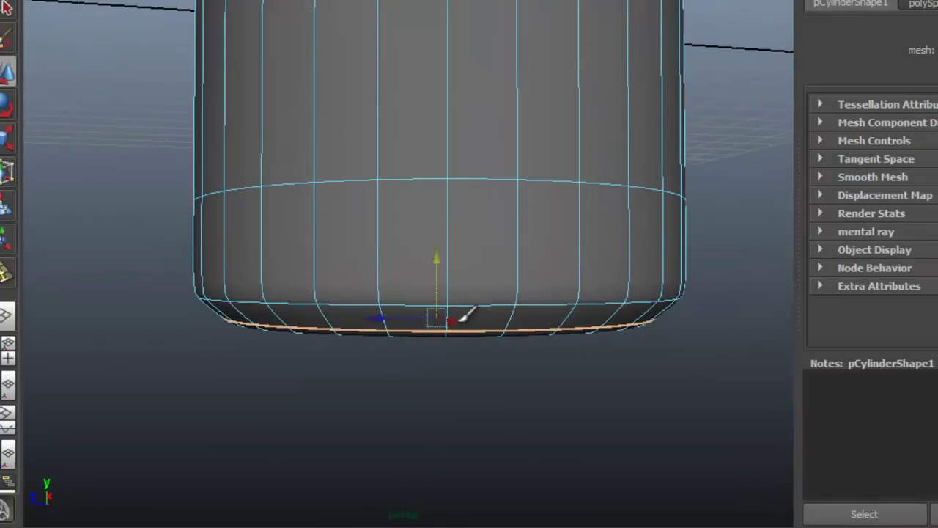
{"action": "key", "text": "r"}
{"action": "left_click_drag", "start_coordinate": [462, 318], "coordinate": [438, 317]}
{"action": "key", "text": "w"}
{"action": "left_click_drag", "start_coordinate": [437, 259], "coordinate": [437, 248]}
- Select all the cap faces on the can's top, extrude them and adjust their scale slightly
{"action": "scroll", "coordinate": [440, 245], "scroll_direction": "down", "scroll_amount": 3}
{"action": "left_click", "coordinate": [591, 172]}
{"action": "left_click_drag", "start_coordinate": [591, 172], "coordinate": [480, 184], "text": "alt"}
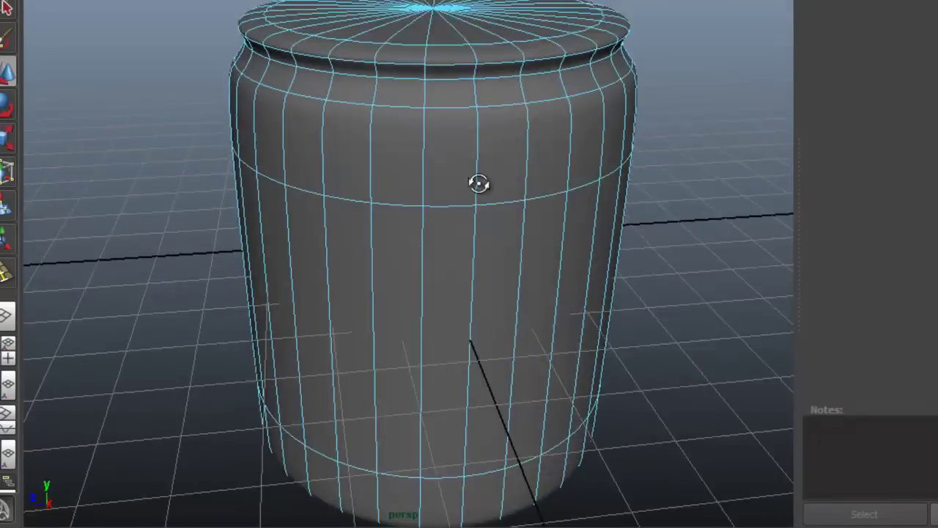
{"action": "middle_click_drag", "start_coordinate": [480, 184], "coordinate": [469, 308], "text": "alt"}
{"action": "right_click_drag", "start_coordinate": [450, 166], "coordinate": [441, 212]}
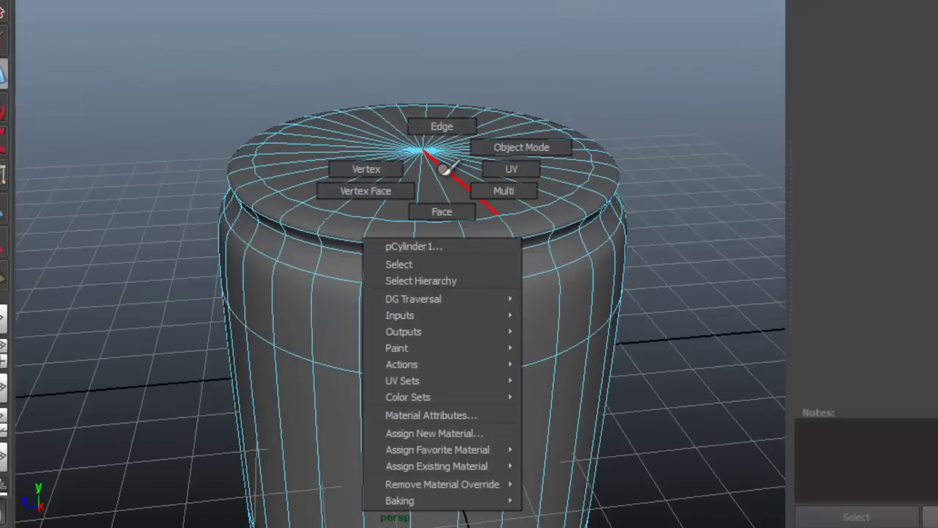
{"action": "mouse_move", "coordinate": [411, 194]}
{"action": "left_mouse_down"}
{"action": "mouse_move", "coordinate": [369, 169]}
{"action": "mouse_move", "coordinate": [447, 124]}
{"action": "mouse_move", "coordinate": [468, 177]}
{"action": "left_mouse_up"}
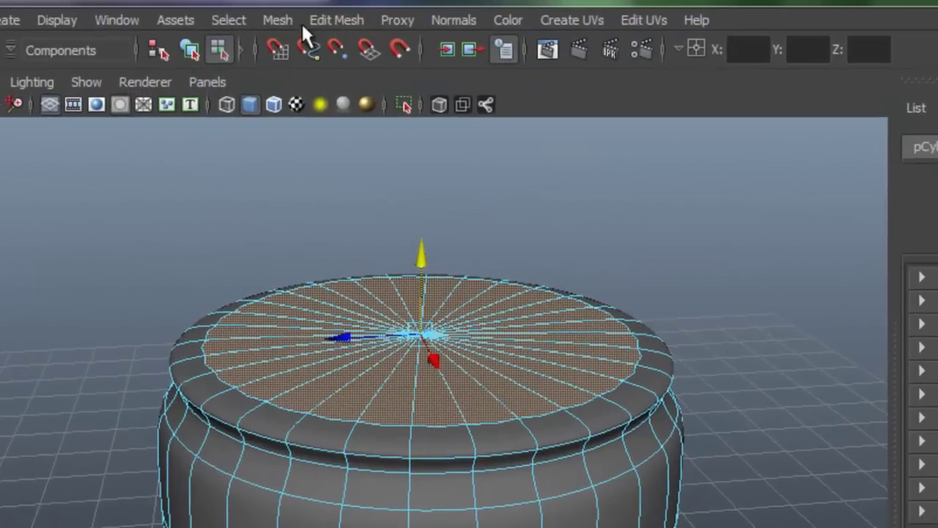
{"action": "left_click", "coordinate": [316, 24]}
{"action": "left_click", "coordinate": [359, 82]}
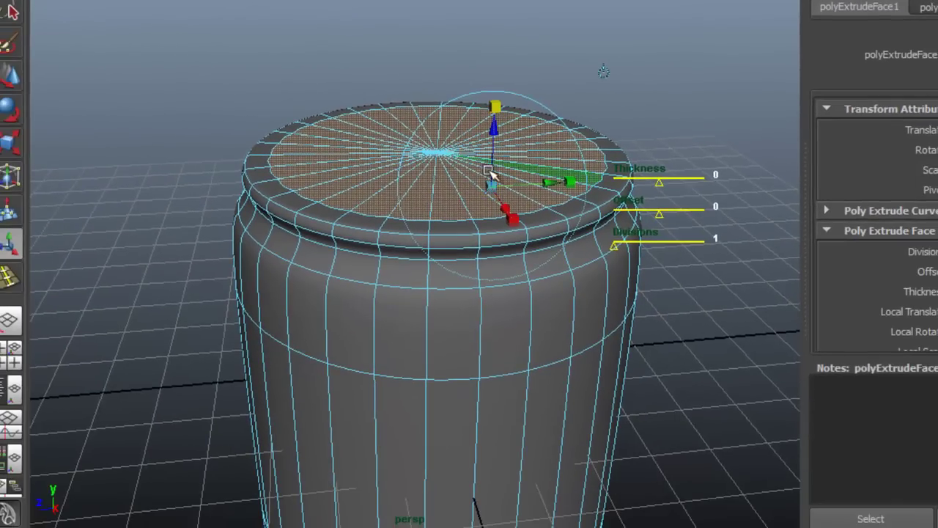
{"action": "mouse_move", "coordinate": [495, 188]}
{"action": "left_mouse_down"}
{"action": "mouse_move", "coordinate": [464, 178]}
{"action": "mouse_move", "coordinate": [497, 183]}
{"action": "left_mouse_up"}
- Extrude the cap faces again, scale them inward uniformly and move them down inside the rim
{"action": "key", "text": "g"}
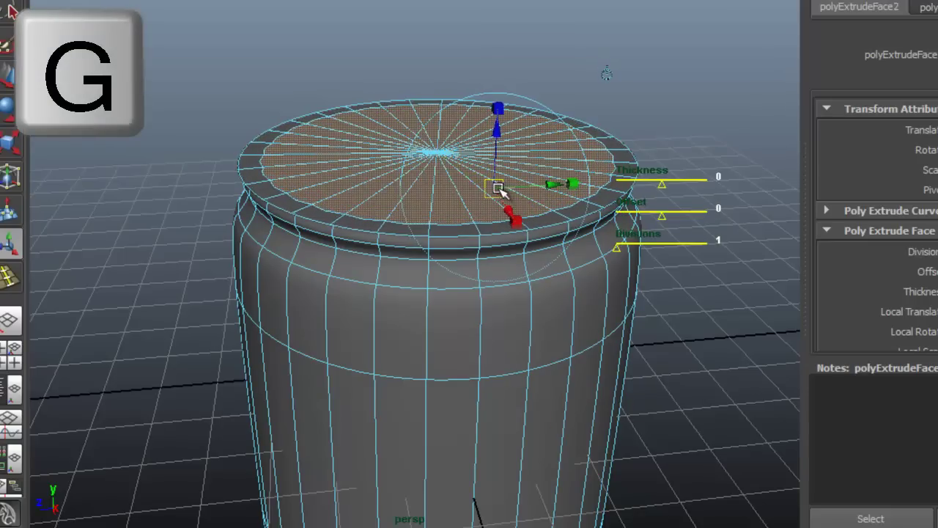
{"action": "left_click", "coordinate": [498, 108]}
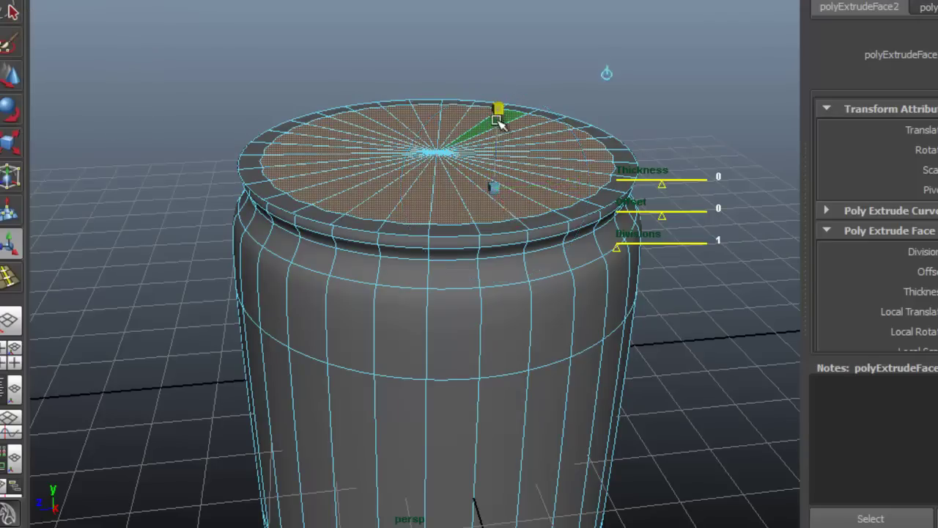
{"action": "left_click_drag", "start_coordinate": [490, 184], "coordinate": [480, 180]}
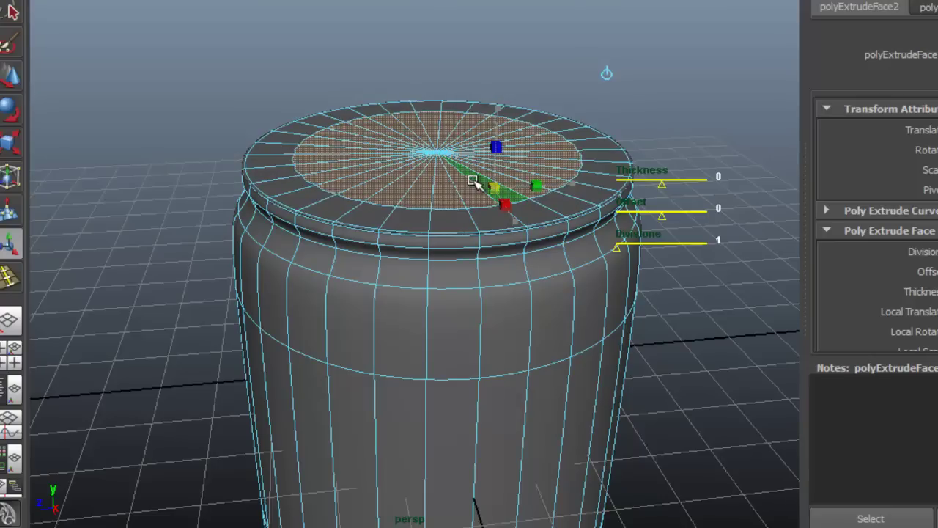
{"action": "key", "text": "w"}
{"action": "mouse_move", "coordinate": [437, 91]}
{"action": "left_mouse_down"}
{"action": "mouse_move", "coordinate": [438, 106]}
{"action": "mouse_move", "coordinate": [450, 96]}
{"action": "left_mouse_up"}
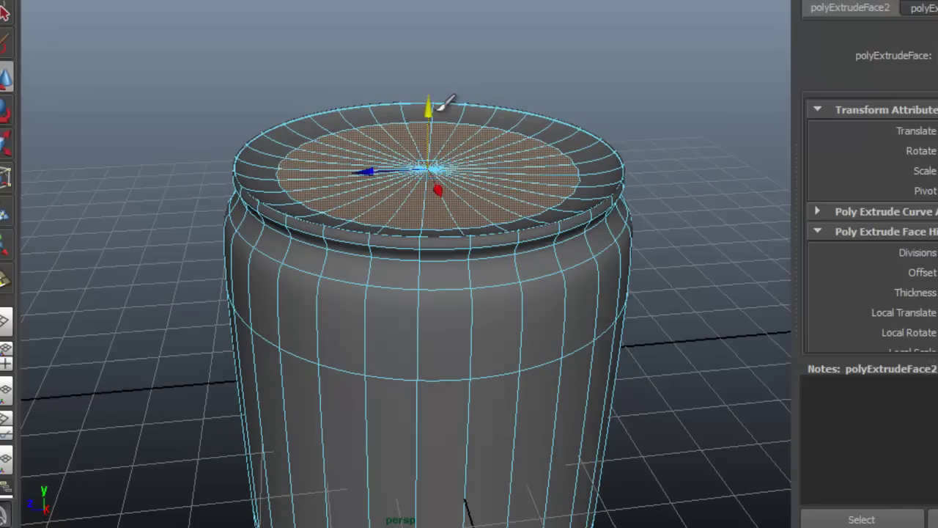
- Rescale the inner cap faces and adjust their height to shape a sloped recess inside the rim
{"action": "key", "text": "r"}
{"action": "left_click_drag", "start_coordinate": [438, 157], "coordinate": [329, 188]}
{"action": "key", "text": "w"}
{"action": "left_click_drag", "start_coordinate": [428, 88], "coordinate": [429, 138]}
{"action": "key", "text": "r"}
{"action": "left_click_drag", "start_coordinate": [427, 189], "coordinate": [486, 183]}
{"action": "mouse_move", "coordinate": [504, 246]}
{"action": "left_mouse_down", "text": "alt"}
{"action": "mouse_move", "coordinate": [503, 218]}
{"action": "mouse_move", "coordinate": [503, 242]}
{"action": "left_mouse_up", "text": "alt"}
{"action": "key", "text": "w"}
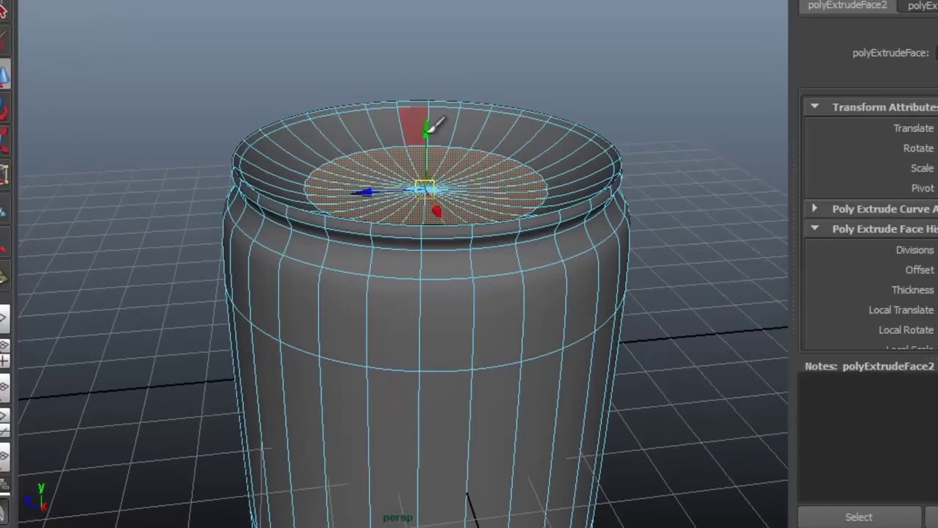
{"action": "left_click_drag", "start_coordinate": [429, 130], "coordinate": [430, 117]}
- Extrude the inner cap faces again, raise them slightly and scale them inward to form the lid's raised centre, returning to object mode
{"action": "mouse_move", "coordinate": [486, 245]}
{"action": "left_mouse_down", "text": "alt"}
{"action": "mouse_move", "coordinate": [486, 199]}
{"action": "mouse_move", "coordinate": [486, 253]}
{"action": "left_mouse_up", "text": "alt"}
{"action": "key", "text": "g"}
{"action": "mouse_move", "coordinate": [456, 150]}
{"action": "left_mouse_down"}
{"action": "mouse_move", "coordinate": [456, 135]}
{"action": "mouse_move", "coordinate": [467, 160]}
{"action": "mouse_move", "coordinate": [450, 153]}
{"action": "left_mouse_up"}
{"action": "key", "text": "r"}
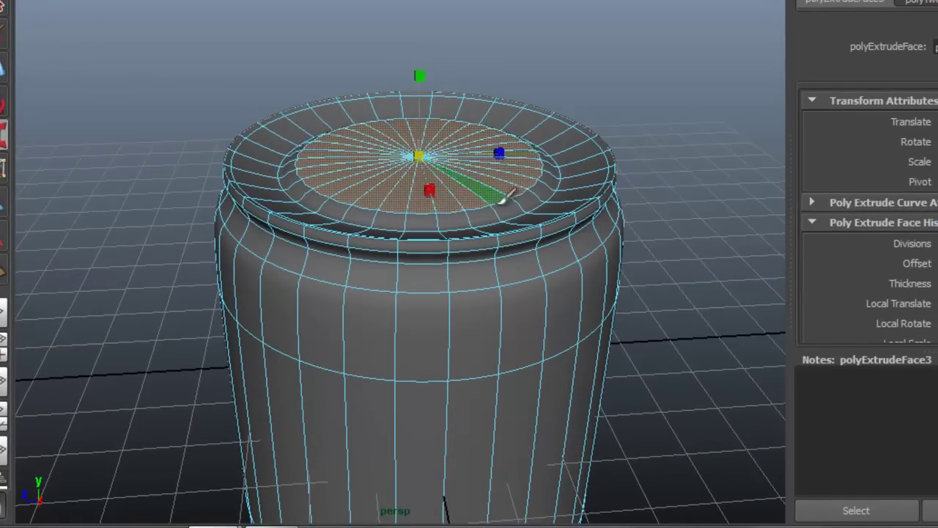
{"action": "left_click_drag", "start_coordinate": [503, 226], "coordinate": [491, 196], "text": "alt"}
{"action": "key", "text": "F8"}
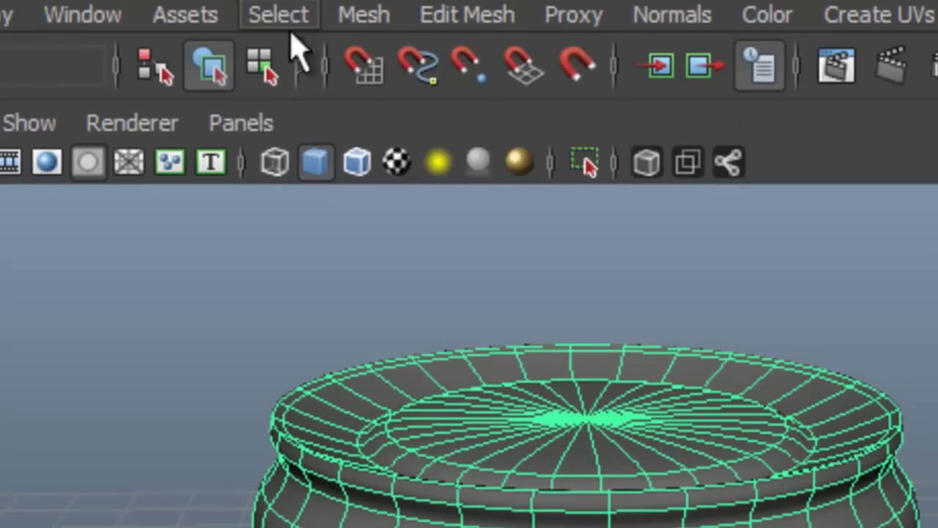
- Create a new Blinn material in Hypershade and close the Hypershade window
{"action": "left_click", "coordinate": [118, 27]}
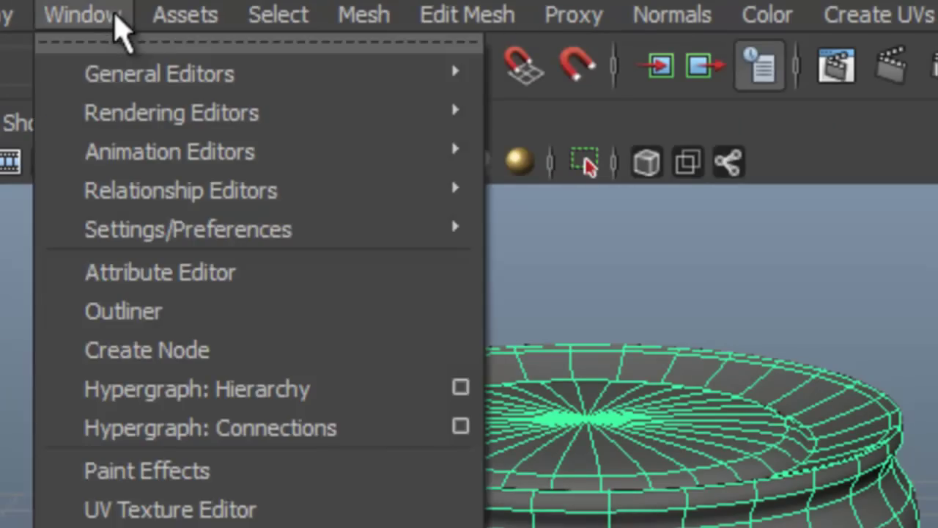
{"action": "mouse_move", "coordinate": [267, 165]}
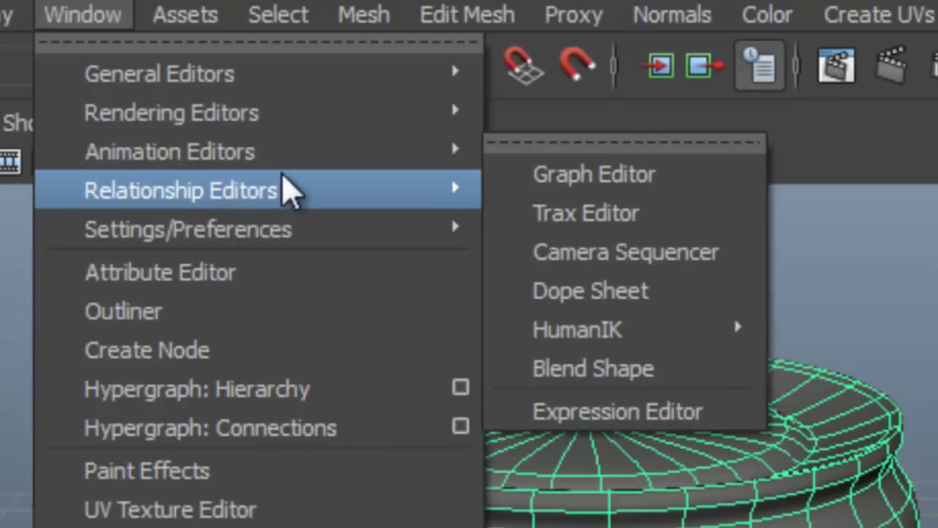
{"action": "mouse_move", "coordinate": [307, 112]}
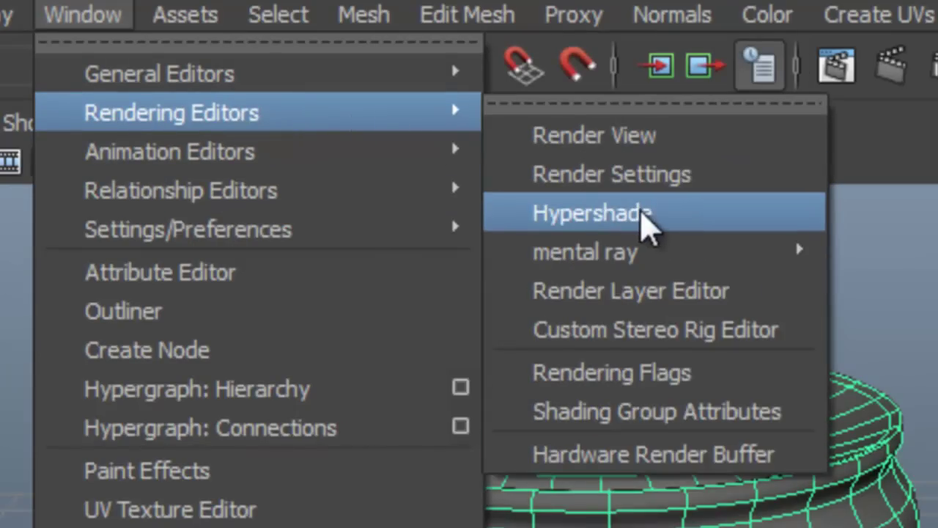
{"action": "left_click", "coordinate": [643, 215]}
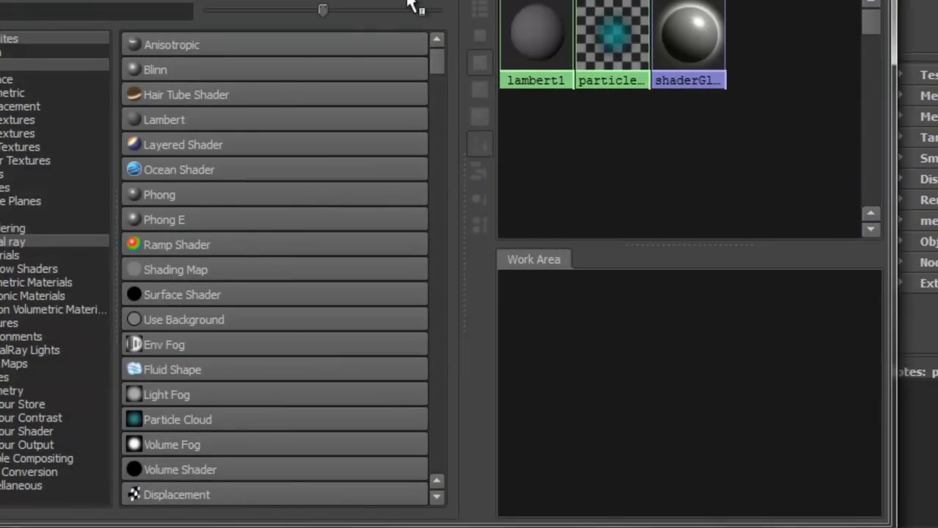
{"action": "left_click", "coordinate": [158, 68]}
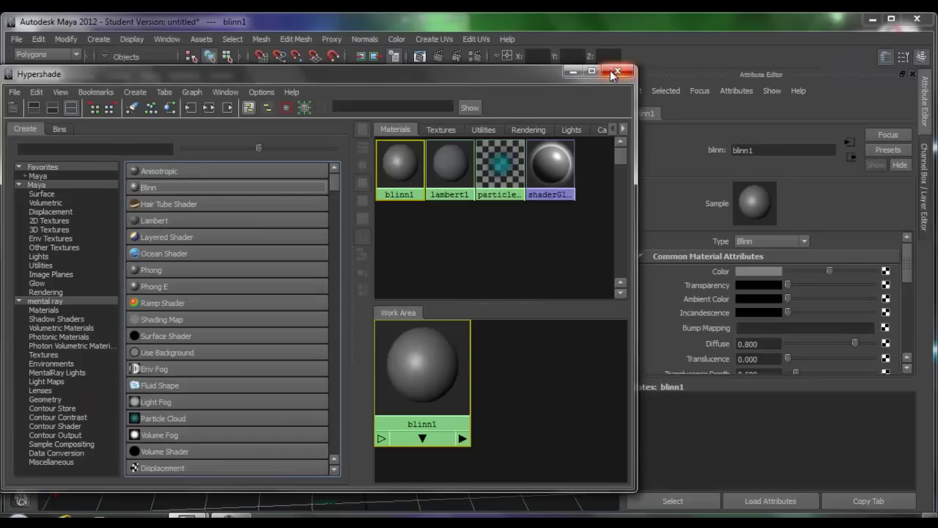
{"action": "left_click", "coordinate": [615, 72]}
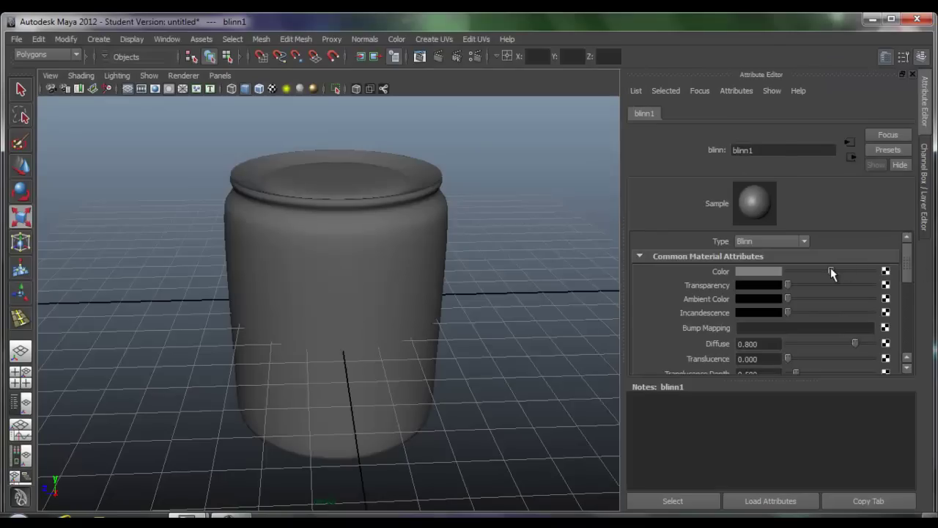
- Set the blinn1 material's specular color to white and raise its eccentricity for a metallic shine
{"action": "mouse_move", "coordinate": [911, 269]}
{"action": "left_mouse_down"}
{"action": "mouse_move", "coordinate": [913, 302]}
{"action": "mouse_move", "coordinate": [889, 309]}
{"action": "mouse_move", "coordinate": [889, 319]}
{"action": "mouse_move", "coordinate": [806, 320]}
{"action": "left_mouse_up"}
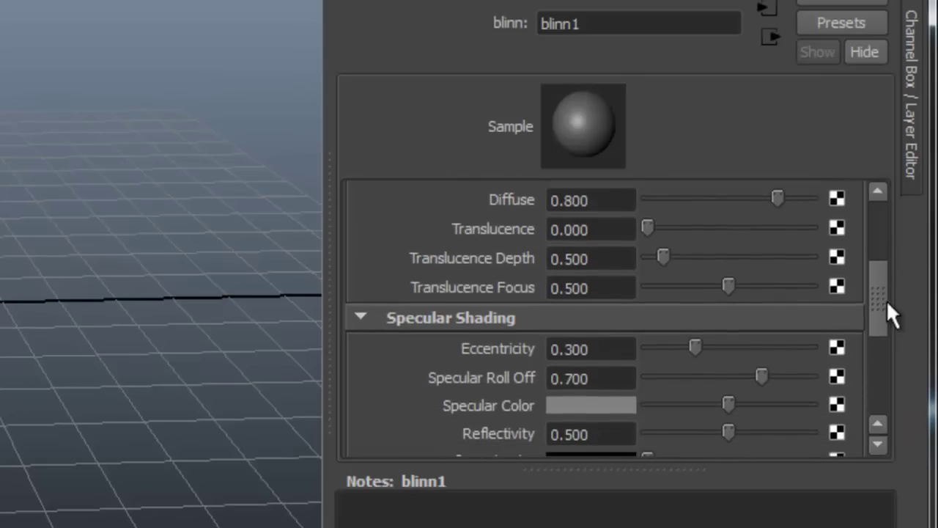
{"action": "left_click_drag", "start_coordinate": [735, 329], "coordinate": [885, 326]}
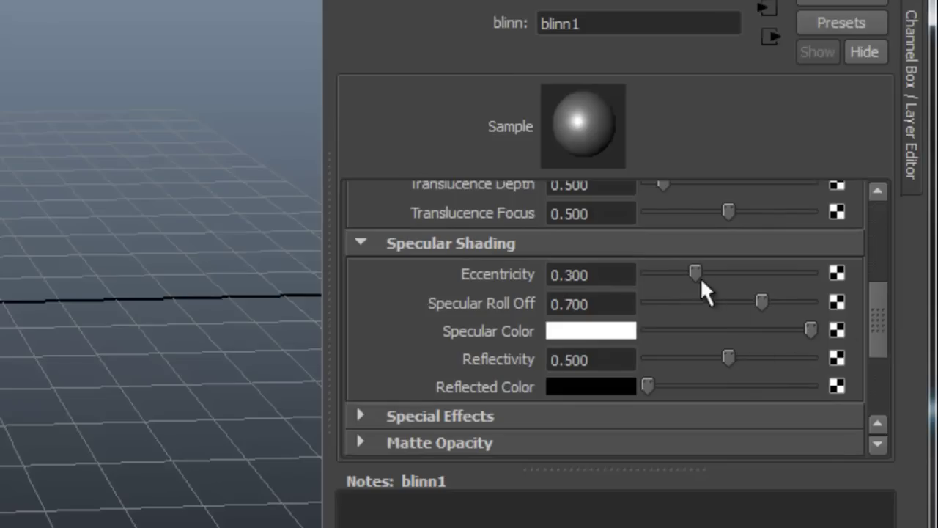
{"action": "left_click_drag", "start_coordinate": [698, 270], "coordinate": [733, 279]}
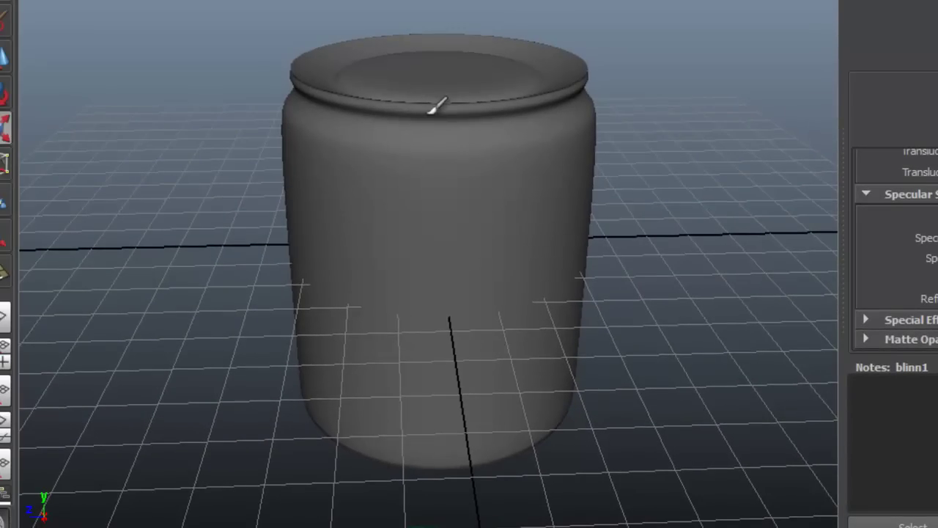
- Select the can's central lid faces and grow the selection outward to include the whole lid and rim
{"action": "left_click", "coordinate": [458, 118]}
{"action": "scroll", "coordinate": [452, 116], "scroll_direction": "up", "scroll_amount": 2}
{"action": "scroll", "coordinate": [459, 93], "scroll_direction": "up", "scroll_amount": 3}
{"action": "middle_click_drag", "start_coordinate": [457, 93], "coordinate": [450, 237], "text": "alt"}
{"action": "scroll", "coordinate": [450, 236], "scroll_direction": "down", "scroll_amount": 3}
{"action": "right_click_drag", "start_coordinate": [432, 136], "coordinate": [440, 172]}
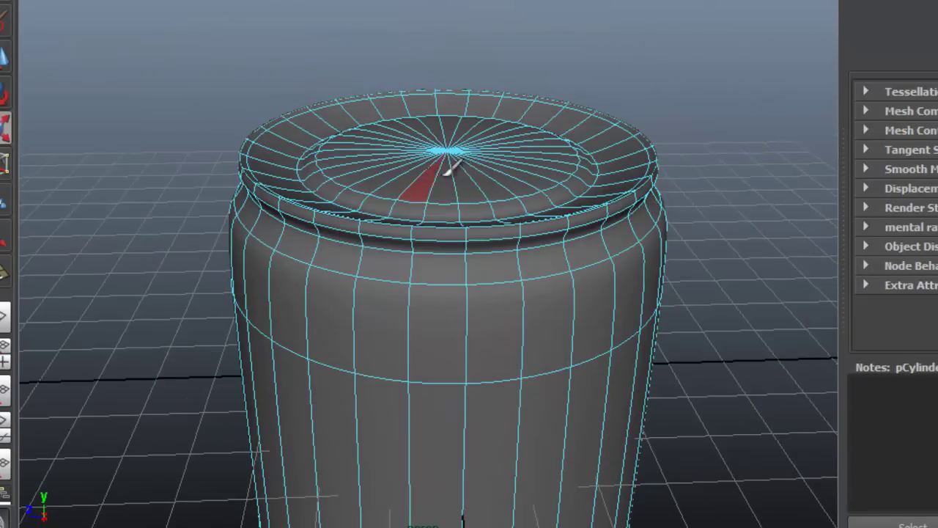
{"action": "left_click_drag", "start_coordinate": [429, 175], "coordinate": [420, 126]}
{"action": "key", "text": "shift+period"}
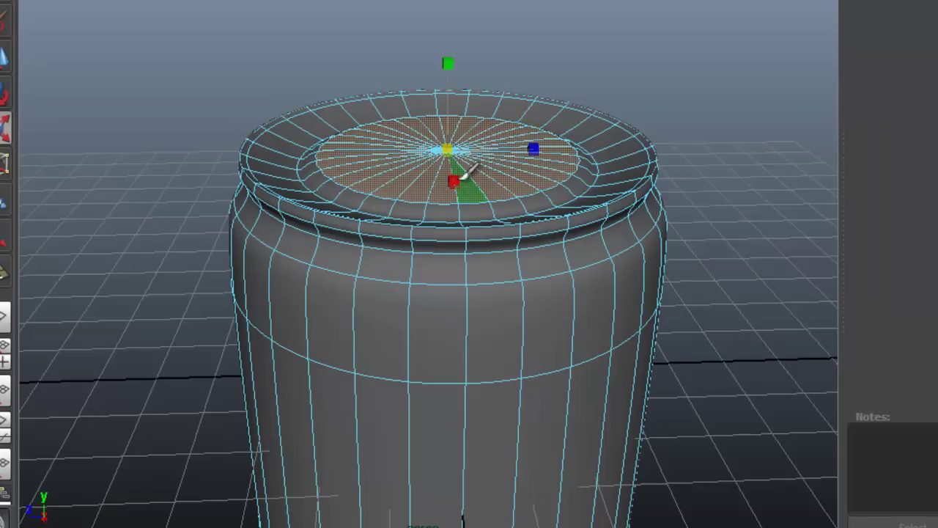
{"action": "key", "text": "shift+period"}
{"action": "key", "text": "shift+period"}
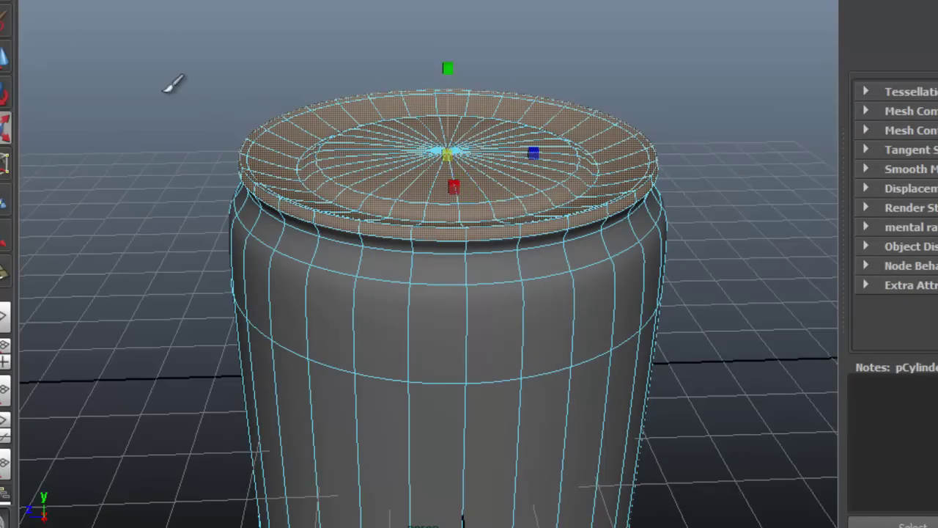
- Assign the existing blinn1 material to the selected lid and rim faces, and clear the selection
{"action": "left_click_drag", "start_coordinate": [359, 176], "coordinate": [377, 152], "text": "alt"}
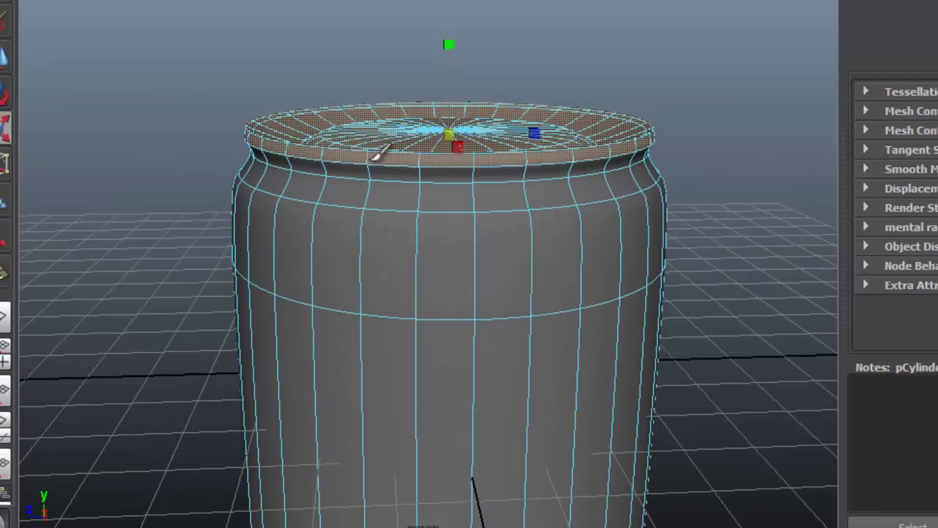
{"action": "right_click", "coordinate": [325, 117]}
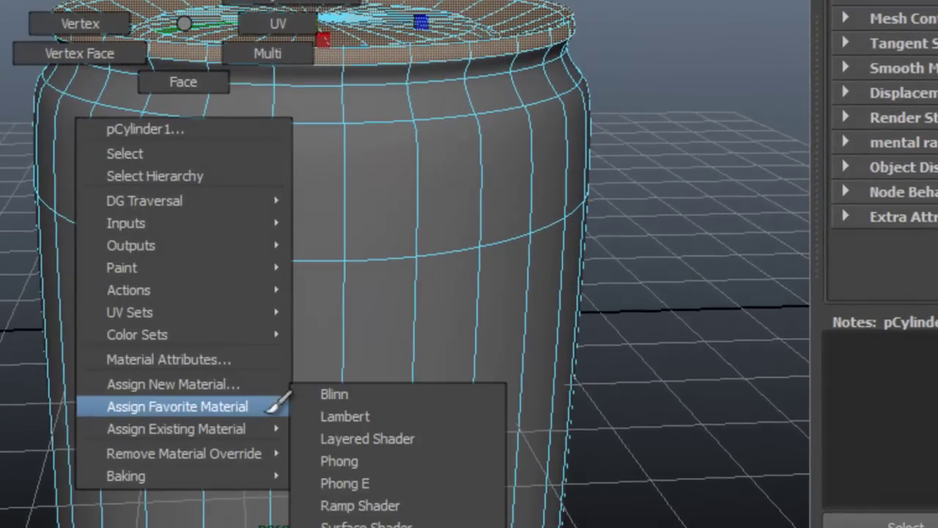
{"action": "mouse_move", "coordinate": [405, 445]}
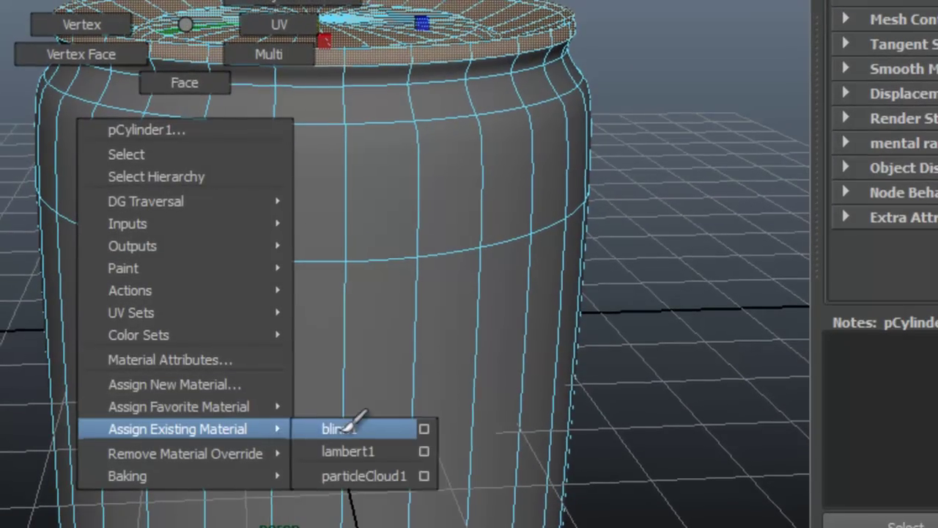
{"action": "left_click", "coordinate": [339, 428]}
{"action": "left_click", "coordinate": [681, 22]}
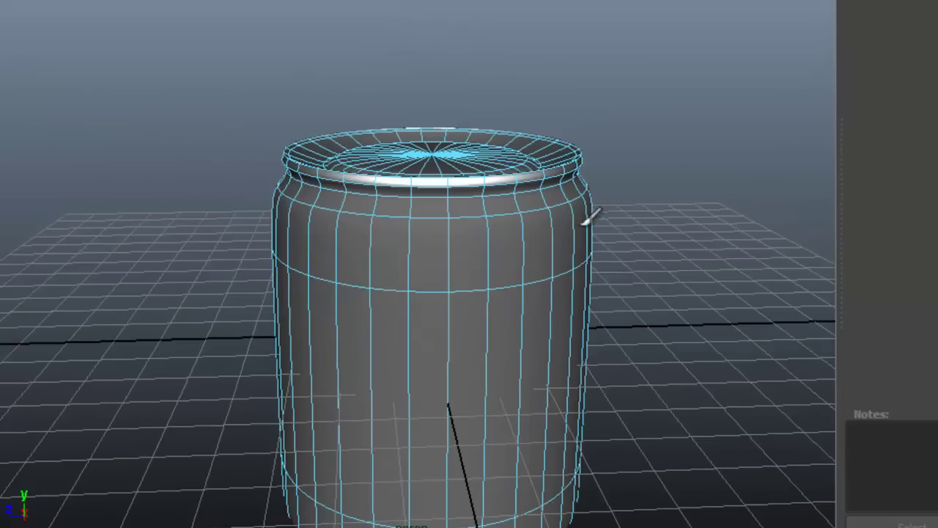
- Select the faces on the can's underside, grow the selection to the base edge and assign blinn1 to them
{"action": "left_click_drag", "start_coordinate": [432, 225], "coordinate": [465, 257], "text": "alt"}
{"action": "scroll", "coordinate": [575, 366], "scroll_direction": "up", "scroll_amount": 3}
{"action": "middle_click_drag", "start_coordinate": [528, 335], "coordinate": [544, 203], "text": "alt"}
{"action": "left_click_drag", "start_coordinate": [545, 203], "coordinate": [545, 81], "text": "alt"}
{"action": "left_click_drag", "start_coordinate": [513, 286], "coordinate": [432, 209]}
{"action": "key", "text": "shift+period"}
{"action": "key", "text": "shift+period"}
{"action": "right_click_drag", "start_coordinate": [373, 203], "coordinate": [505, 519]}
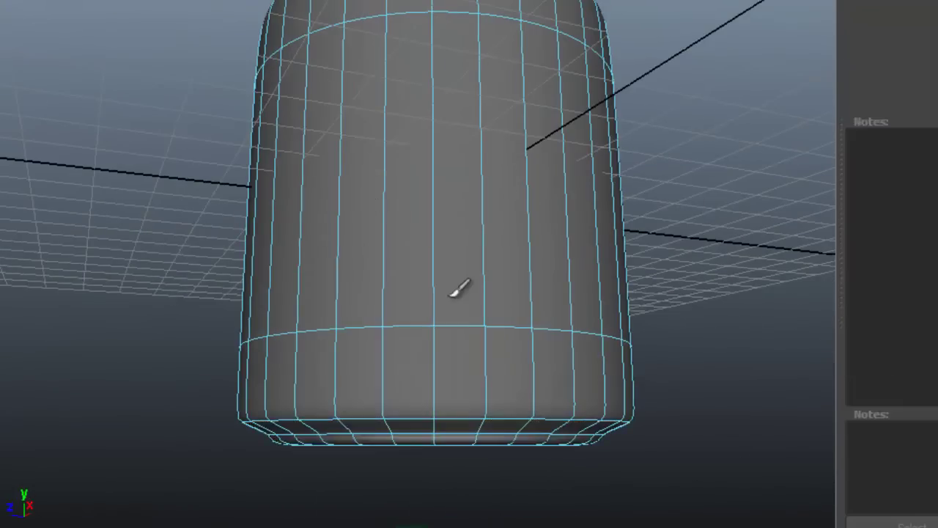
- Create a second Blinn material in Hypershade for the can's body
{"action": "left_click_drag", "start_coordinate": [453, 295], "coordinate": [500, 411], "text": "alt"}
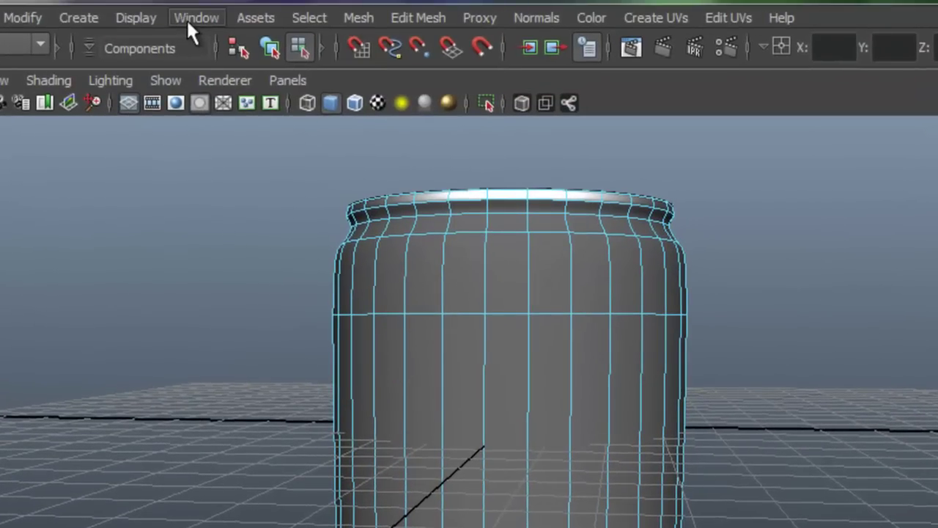
{"action": "left_click", "coordinate": [205, 20]}
{"action": "mouse_move", "coordinate": [320, 74]}
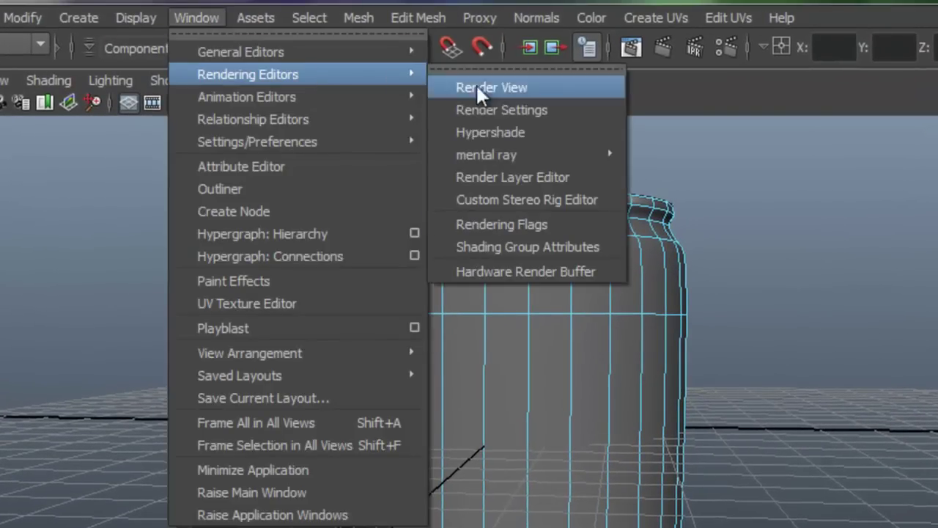
{"action": "mouse_move", "coordinate": [555, 153]}
{"action": "left_click", "coordinate": [555, 133]}
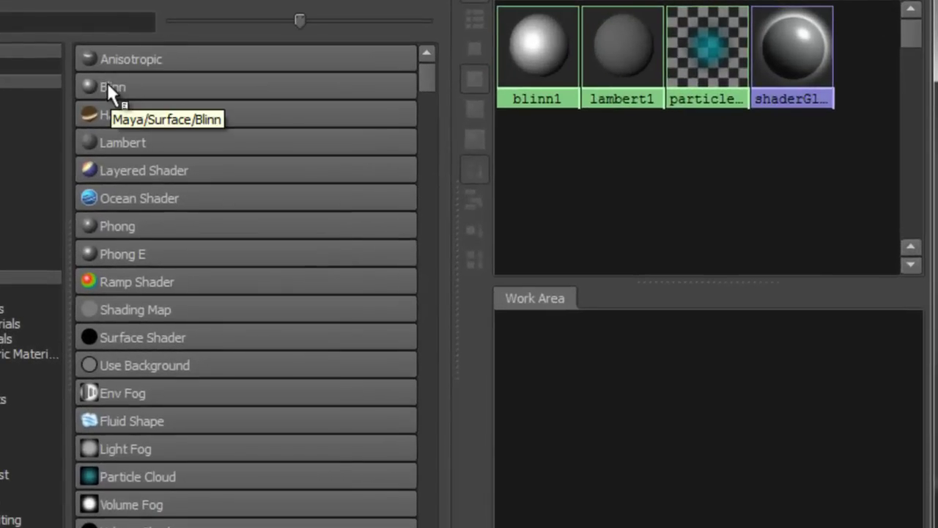
{"action": "left_click", "coordinate": [107, 87]}
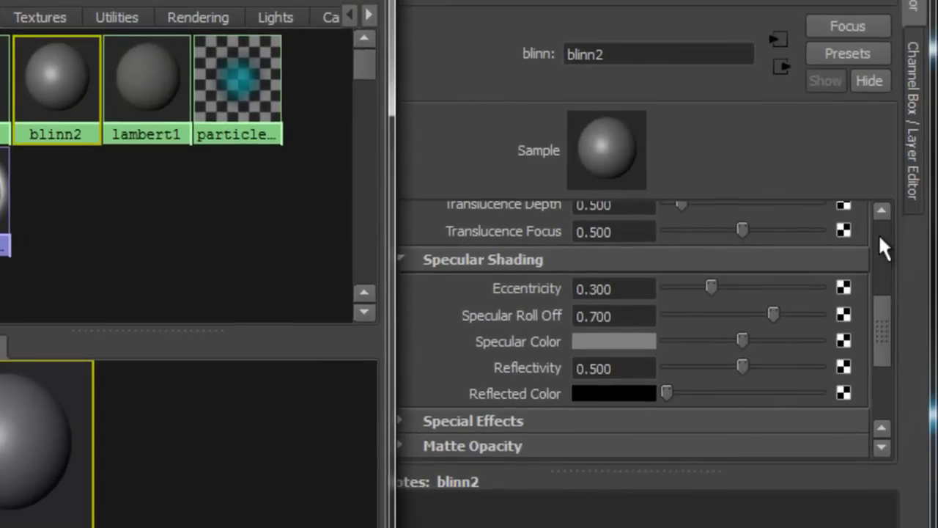
- Set the blinn2 material's specular color to white and its eccentricity to 0.545
{"action": "left_click_drag", "start_coordinate": [889, 304], "coordinate": [884, 316]}
{"action": "left_click_drag", "start_coordinate": [764, 313], "coordinate": [844, 311]}
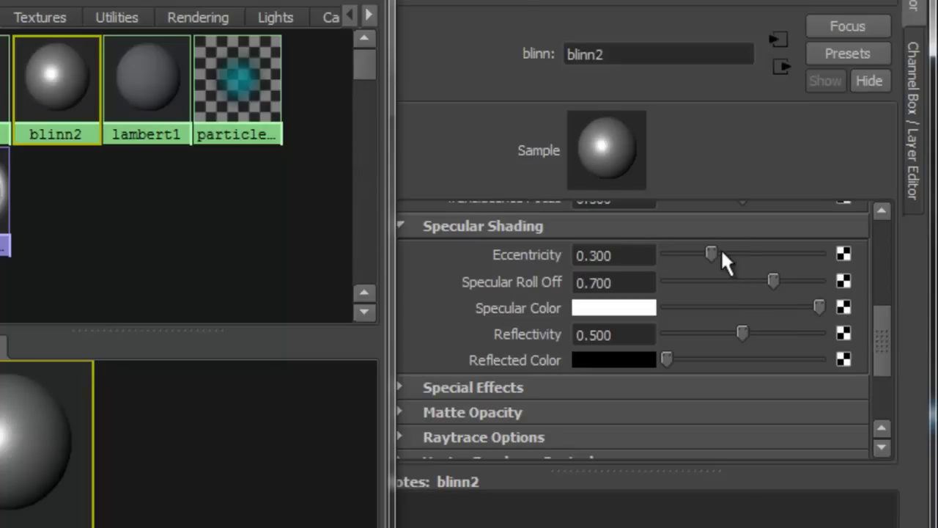
{"action": "left_click_drag", "start_coordinate": [712, 252], "coordinate": [749, 253]}
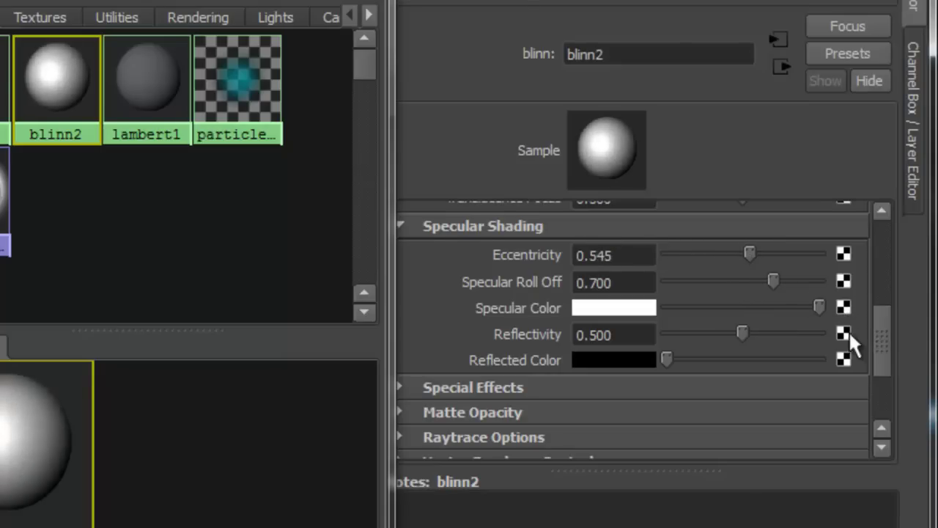
- Map a File texture to blinn2's color and load the image Coca-Cola-Art_Enjoy_Logo_Ribbon.jpg from the Pictures folder
{"action": "left_click_drag", "start_coordinate": [885, 315], "coordinate": [878, 247]}
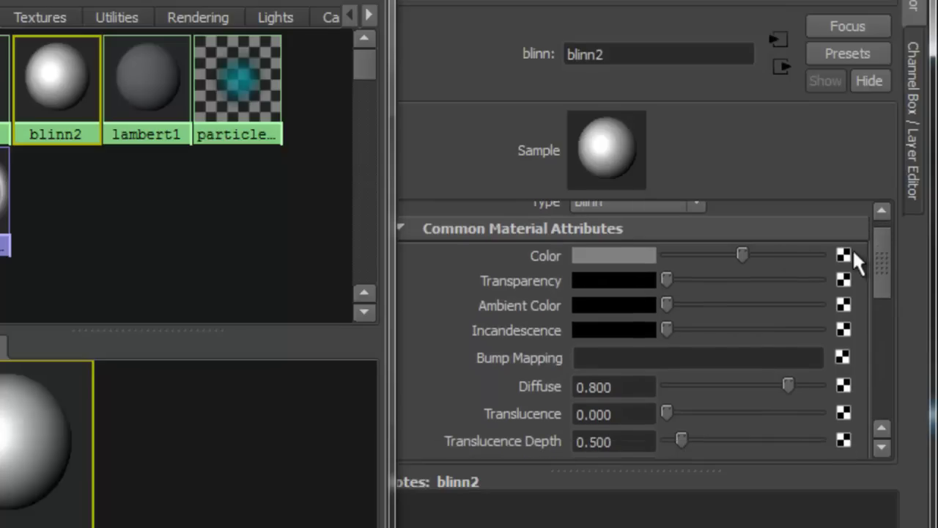
{"action": "left_click", "coordinate": [844, 257]}
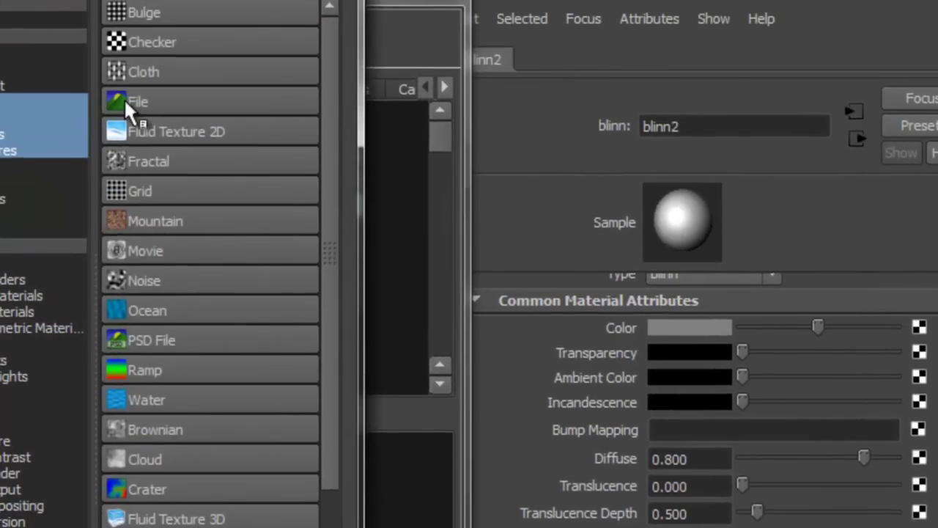
{"action": "left_click", "coordinate": [124, 98]}
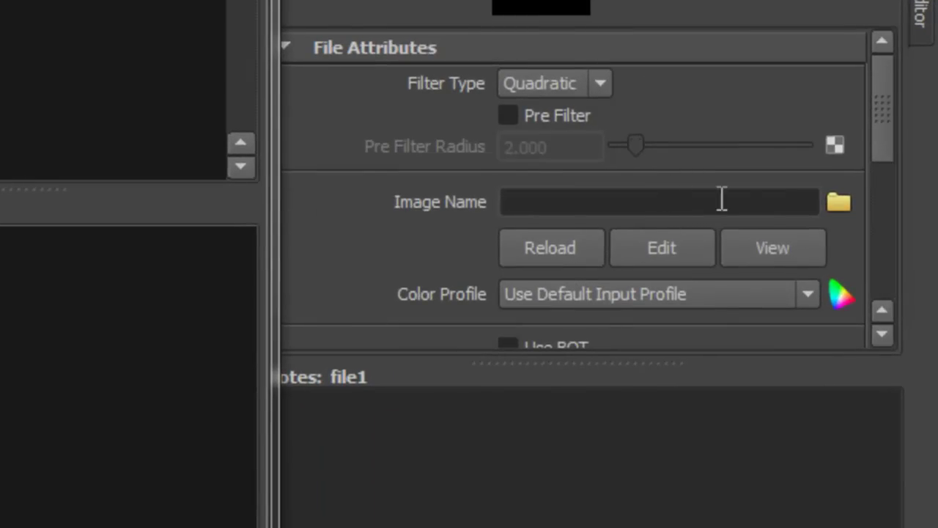
{"action": "left_click", "coordinate": [838, 204]}
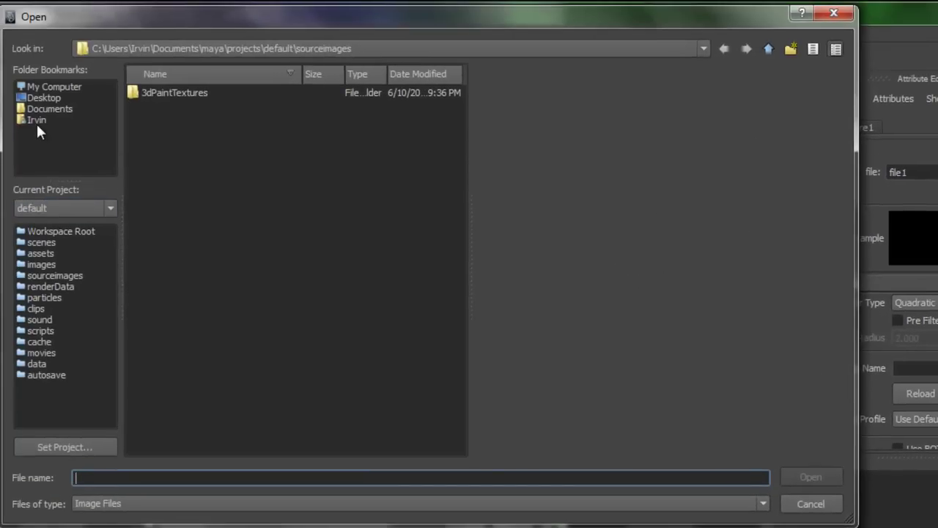
{"action": "left_click", "coordinate": [37, 121]}
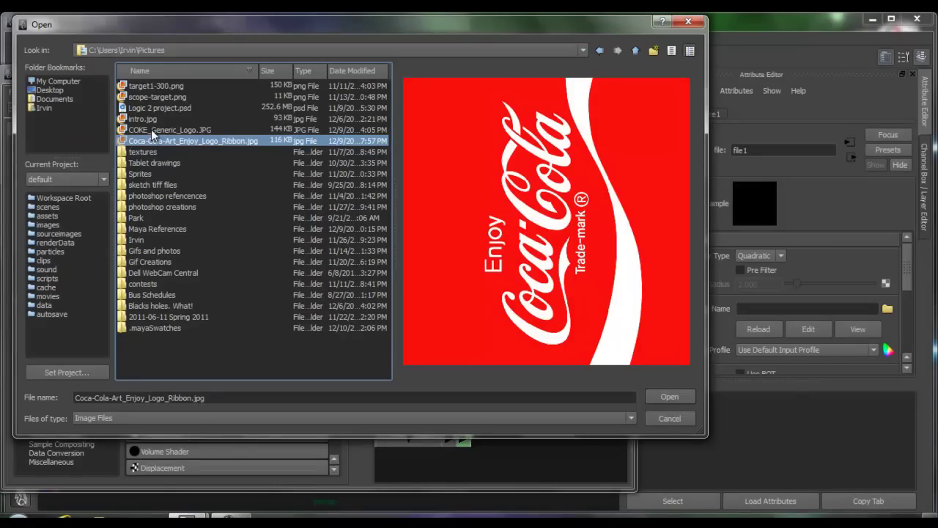
{"action": "left_click", "coordinate": [671, 398]}
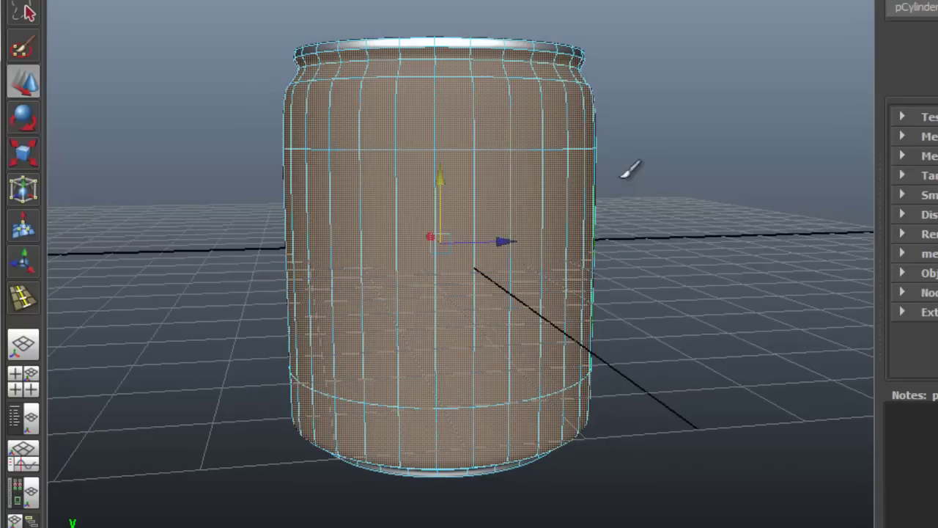
- Assign the existing blinn2 material to the selected body faces and turn on textured display in the viewport
{"action": "right_click", "coordinate": [459, 142]}
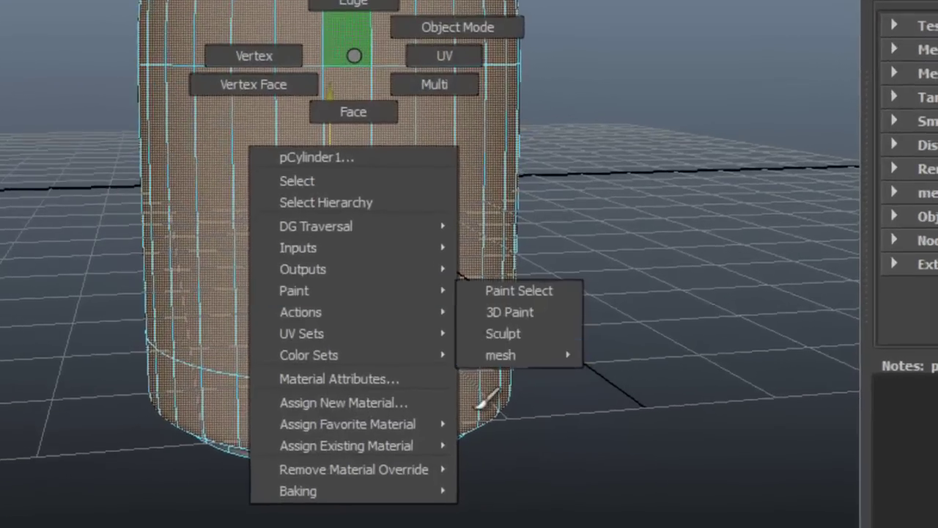
{"action": "mouse_move", "coordinate": [515, 460]}
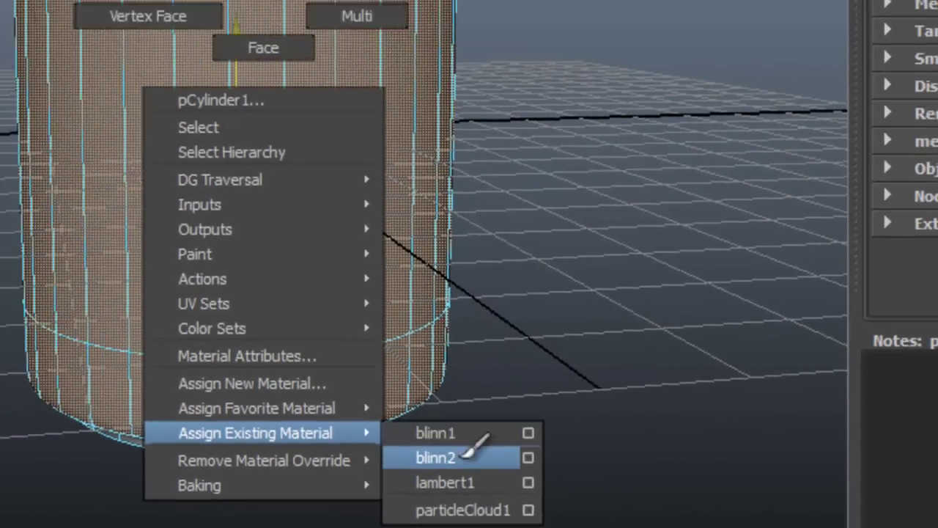
{"action": "left_click", "coordinate": [418, 449]}
{"action": "scroll", "coordinate": [639, 141], "scroll_direction": "down", "scroll_amount": 3}
{"action": "key", "text": "6"}
{"action": "scroll", "coordinate": [688, 232], "scroll_direction": "up", "scroll_amount": 2}
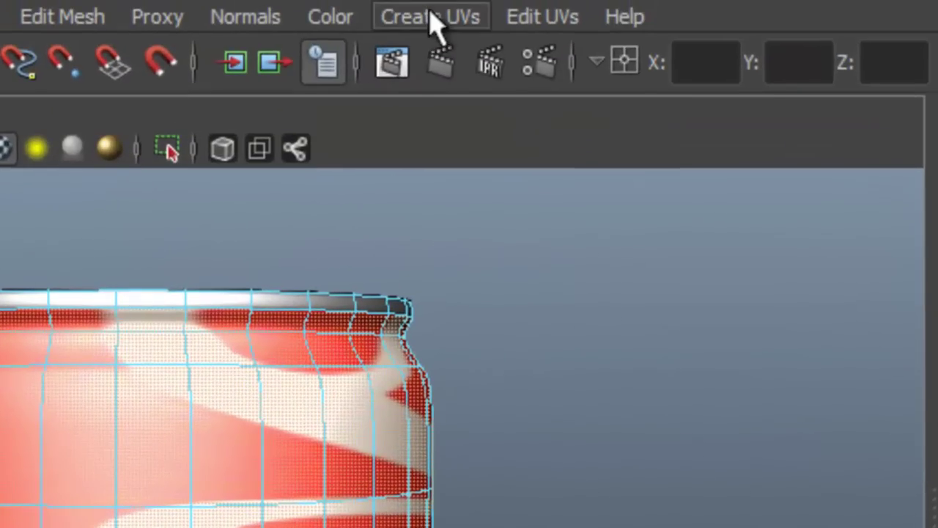
- Apply Cylindrical Mapping to the can's selected body faces so the label wraps around the can
{"action": "left_click", "coordinate": [449, 10]}
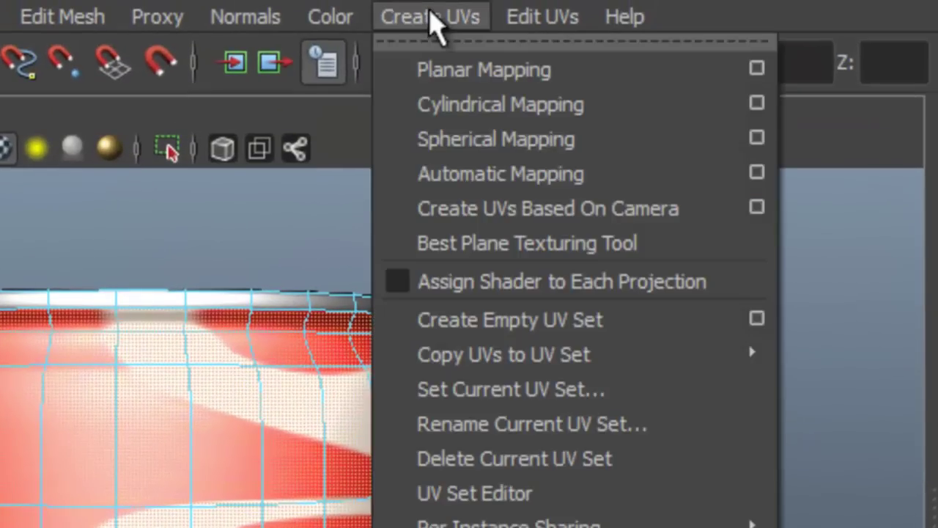
{"action": "left_click", "coordinate": [501, 110]}
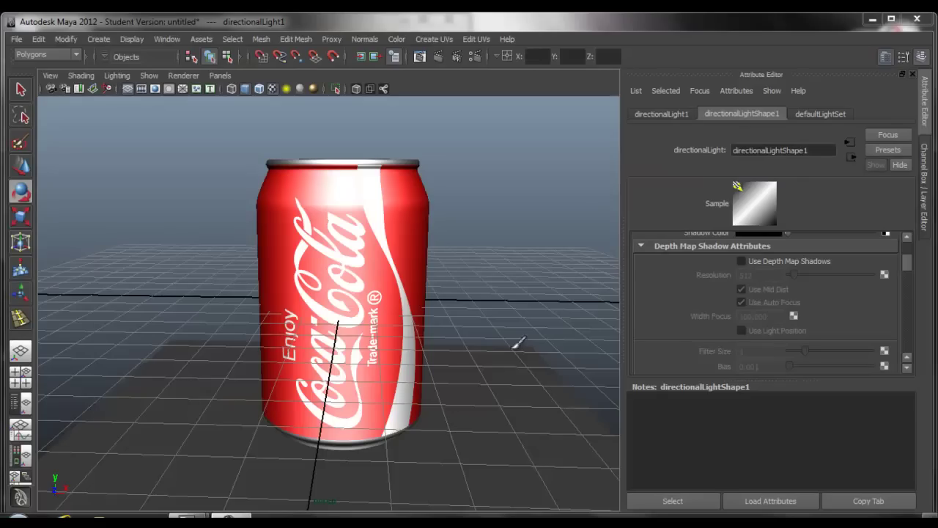
{"action": "left_click_drag", "start_coordinate": [397, 359], "coordinate": [350, 348], "text": "alt"}
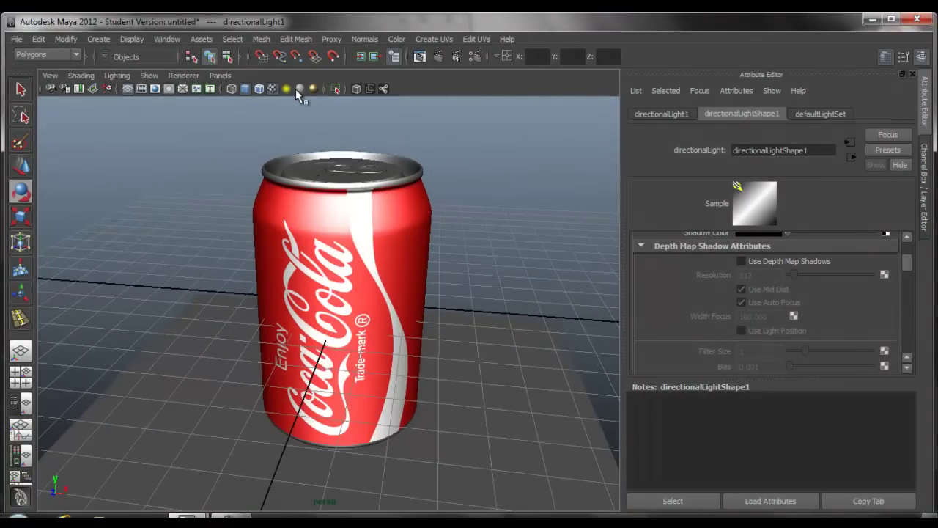